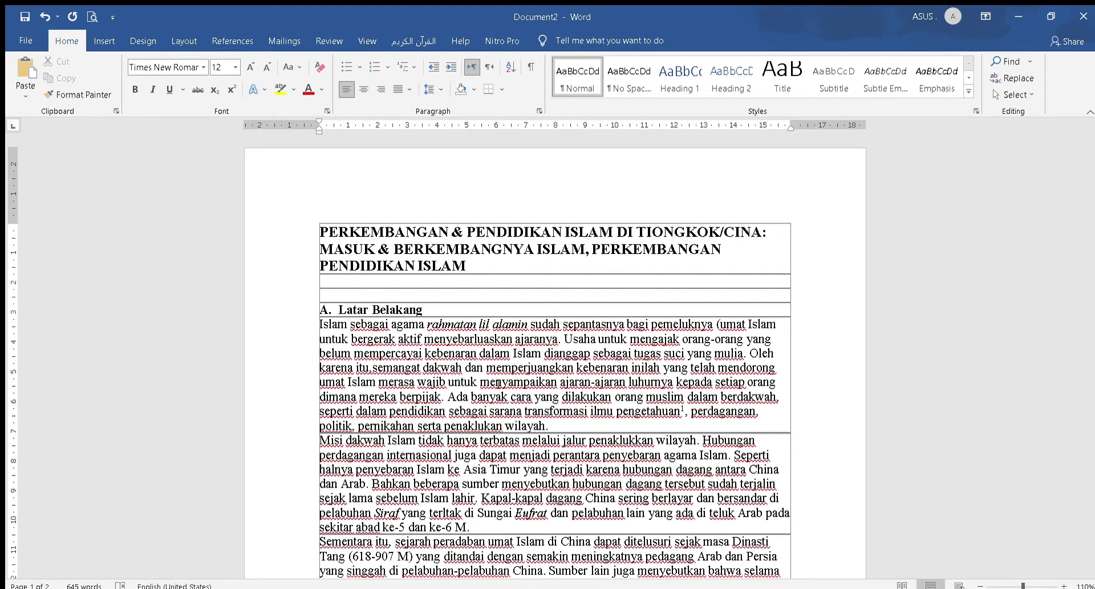
Step: Center the document title and set 1.5 line spacing for the first body paragraph and the "A. Latar Belakang" heading
left_click(407, 263)
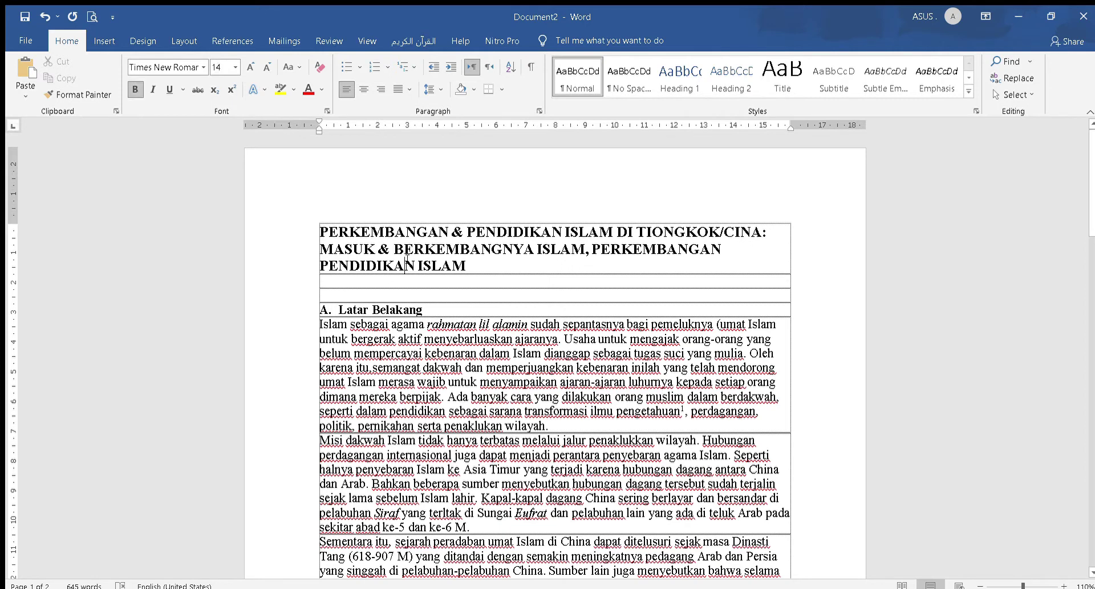
key("ctrl+e")
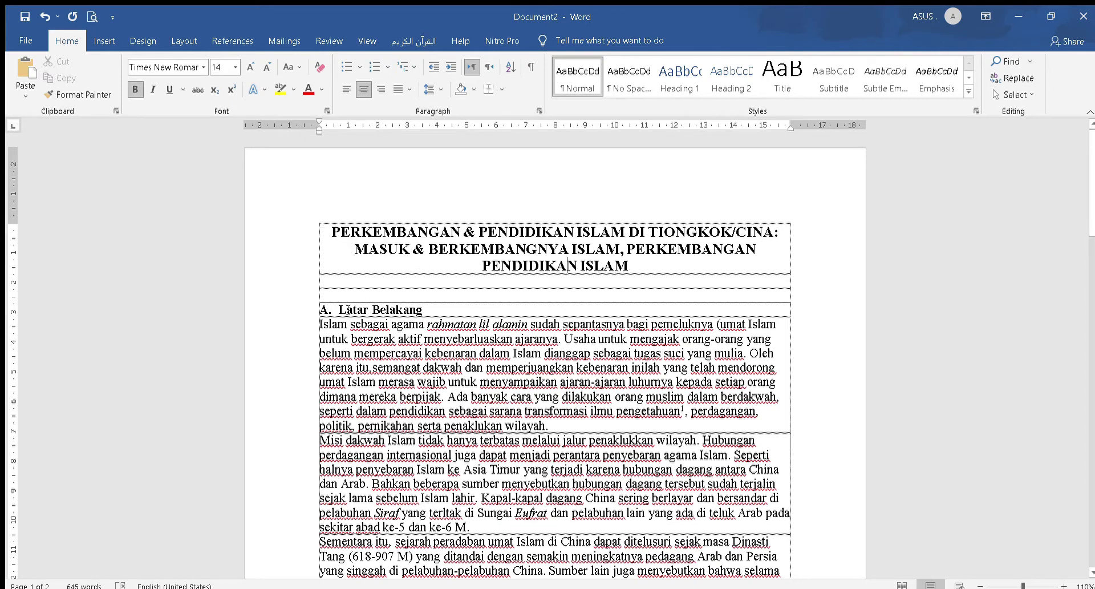
left_click(364, 346)
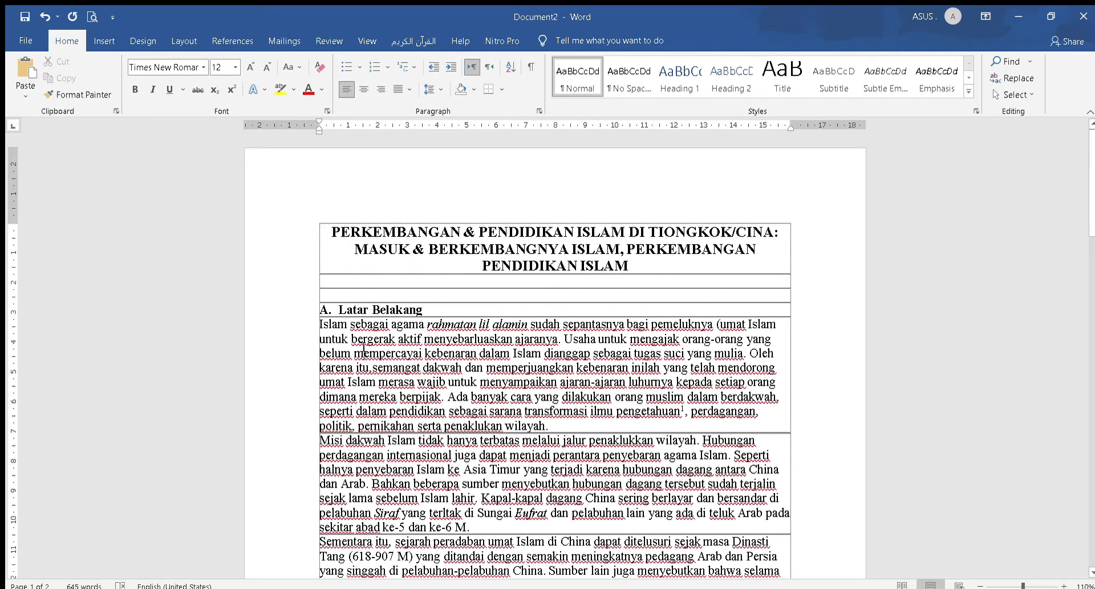
key("ctrl+5")
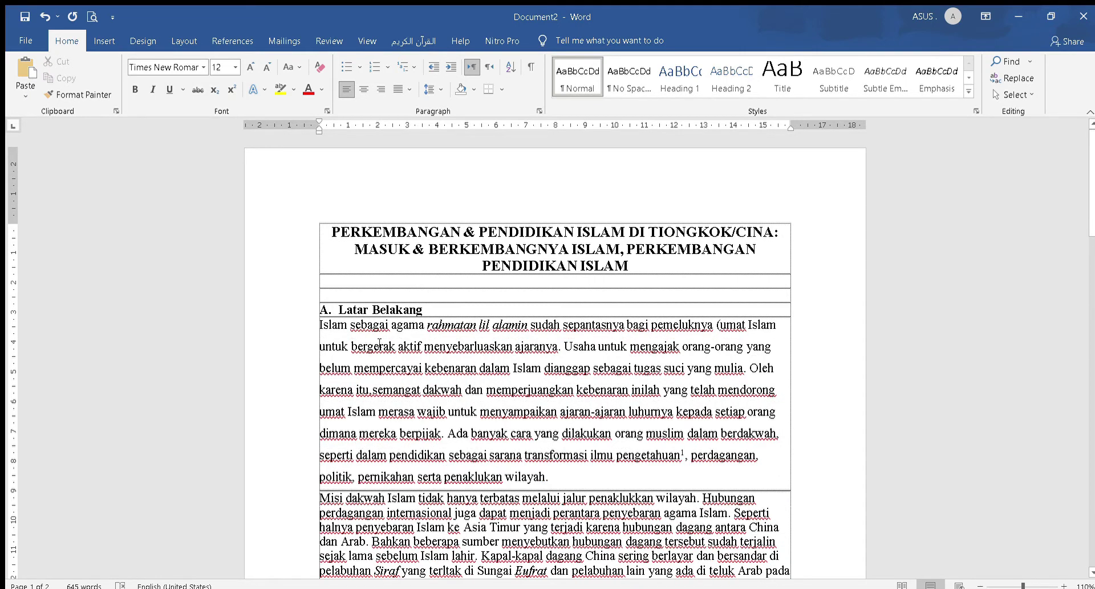
left_click(434, 315)
key("ctrl+5")
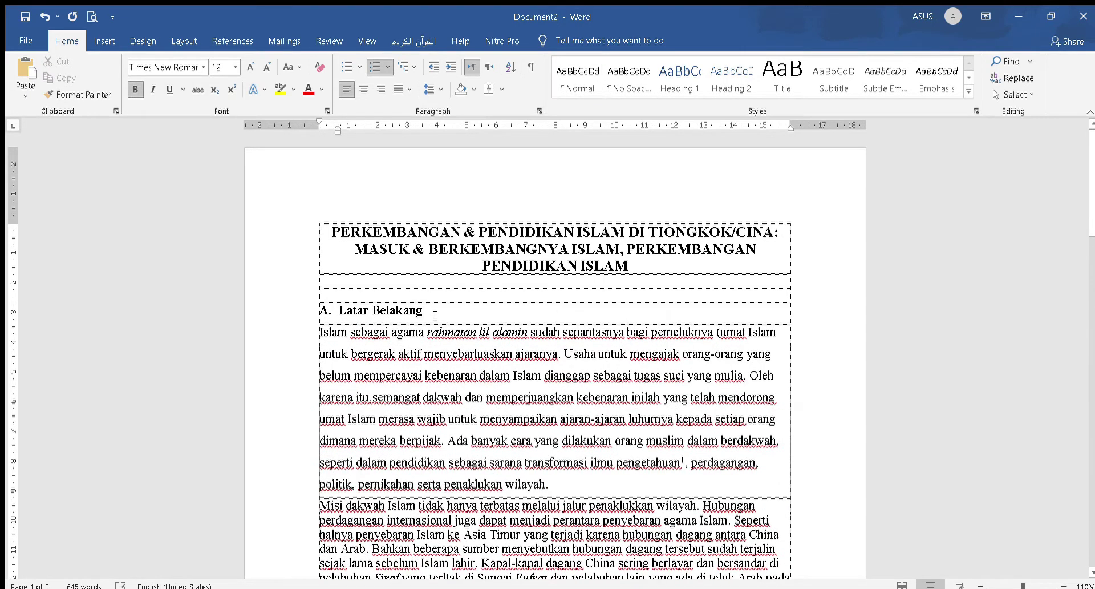
Step: Justify the first body paragraph under "Latar Belakang" and indent its first line by 1 cm
left_click(415, 423)
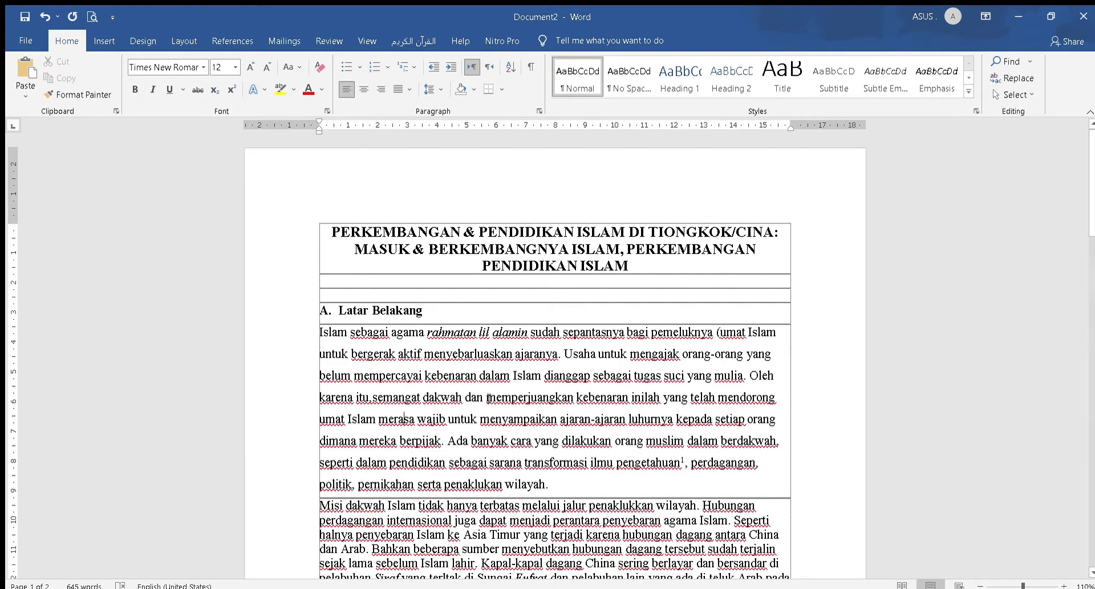
key("ctrl+j")
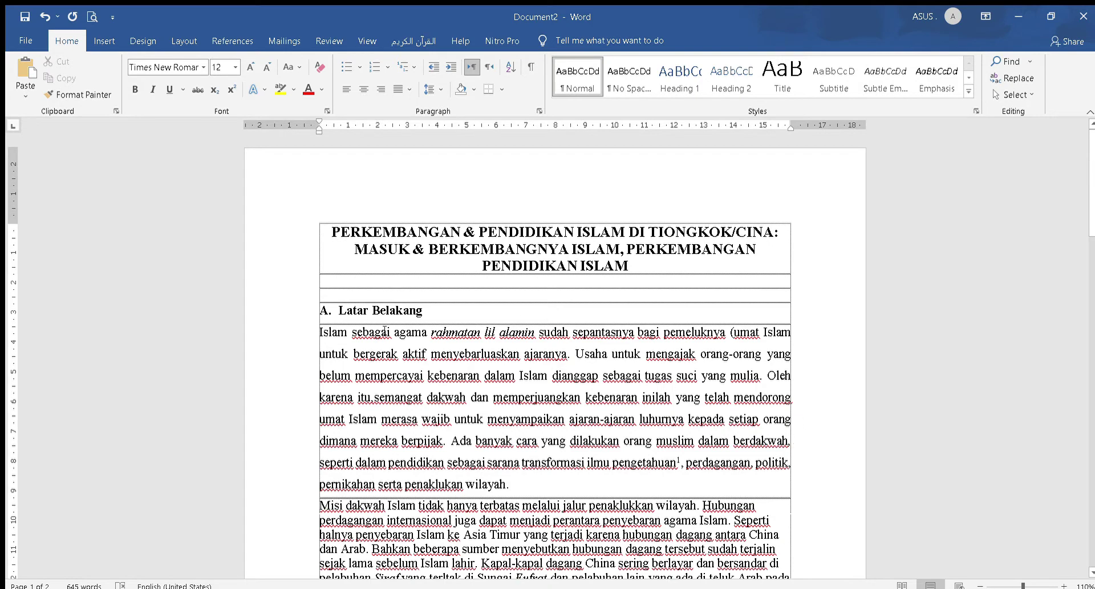
left_click(383, 332)
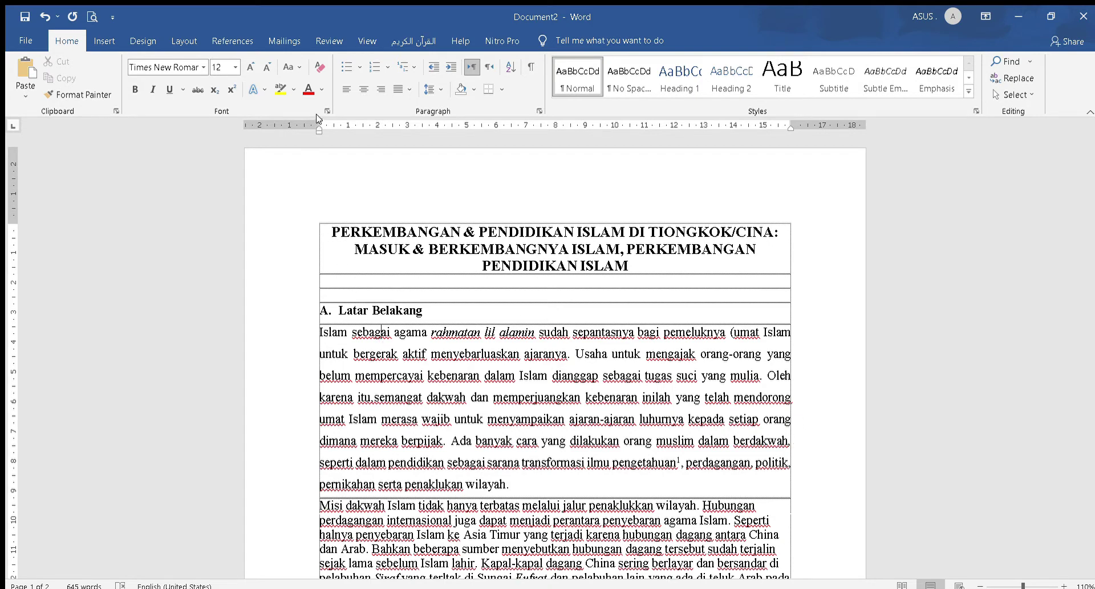
left_click_drag(319, 122, 348, 121)
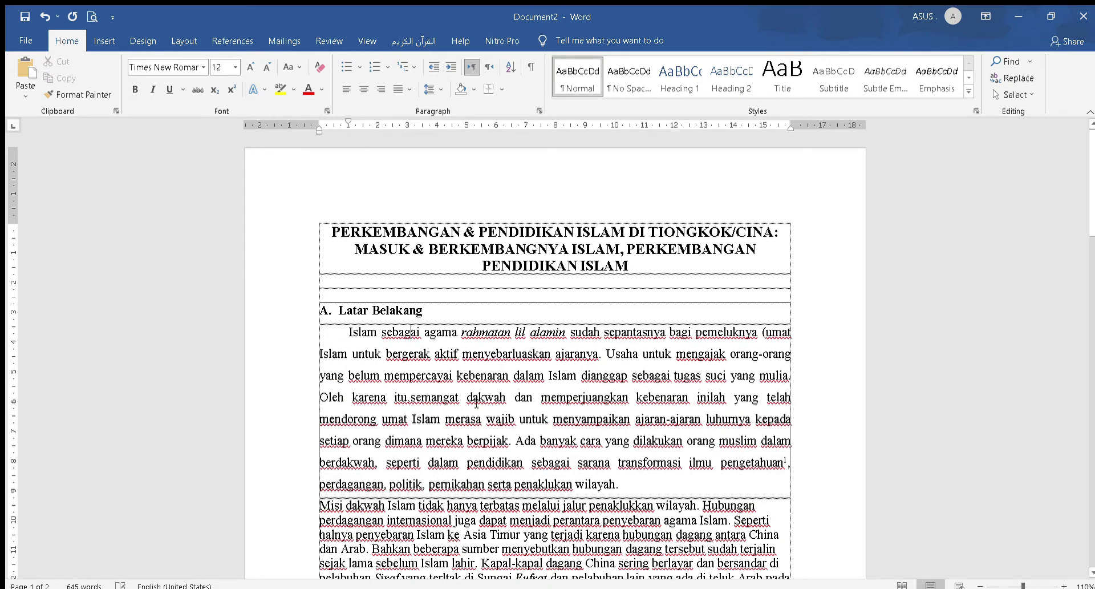
Step: Insert the missing space between "itu," and "semangat" in the first body paragraph
scroll(495, 404, "down", 1)
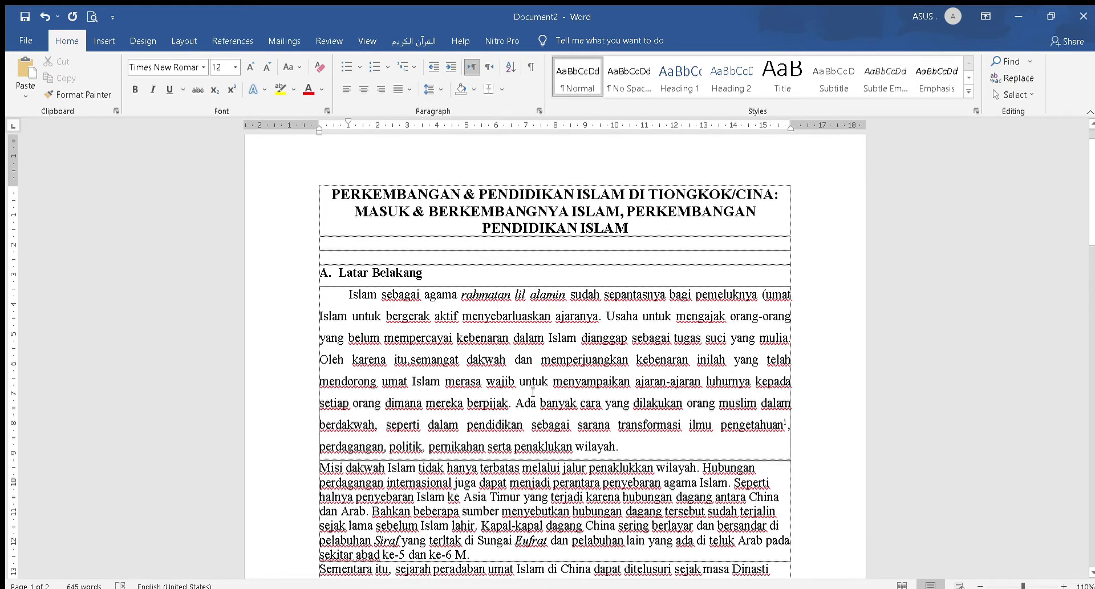
left_click(411, 359)
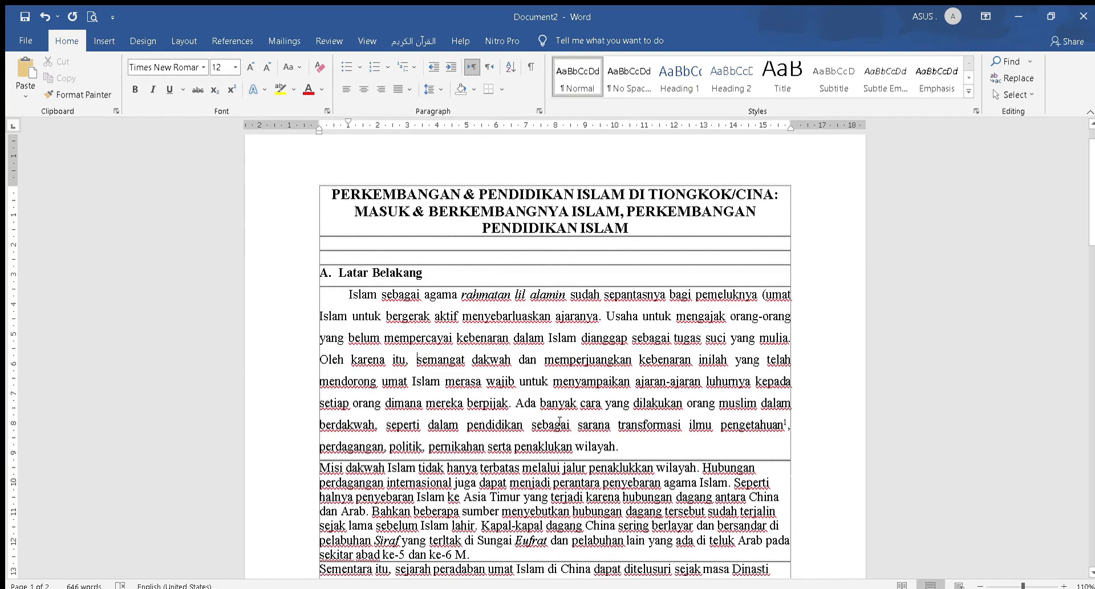
Step: Copy the first body paragraph's formatting onto the "Misi dakwah Islam" paragraph with Format Painter
scroll(560, 420, "down", 3)
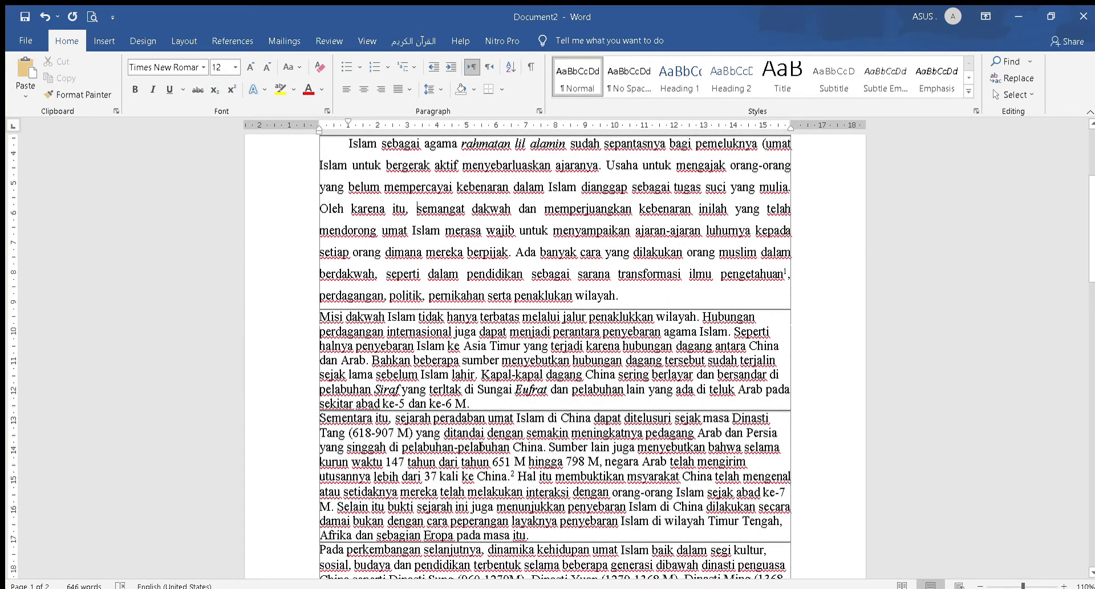
scroll(481, 445, "up", 2)
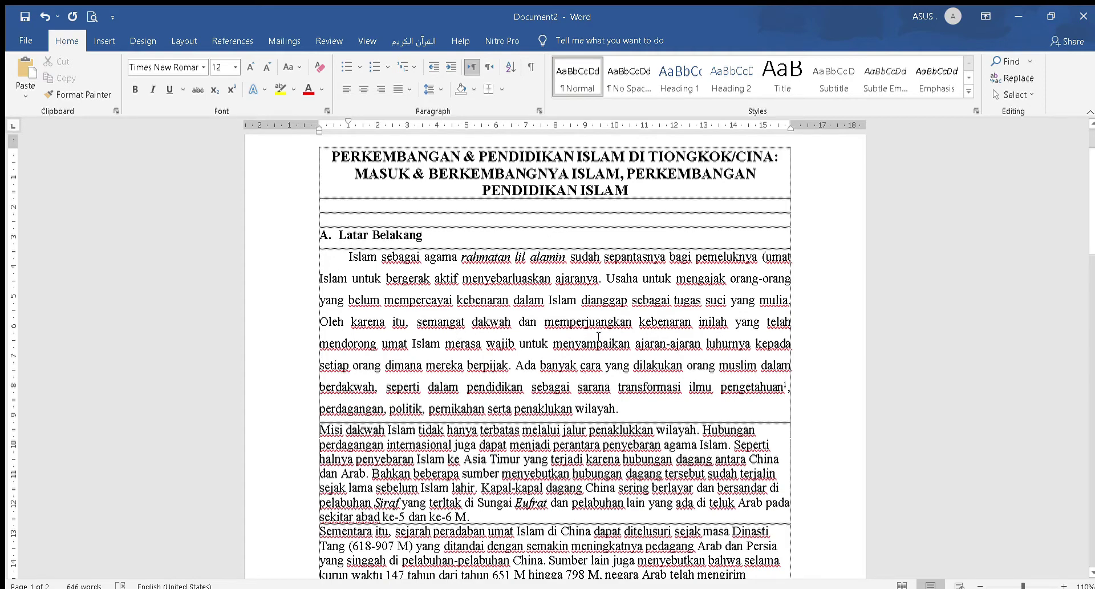
scroll(598, 337, "down", 2)
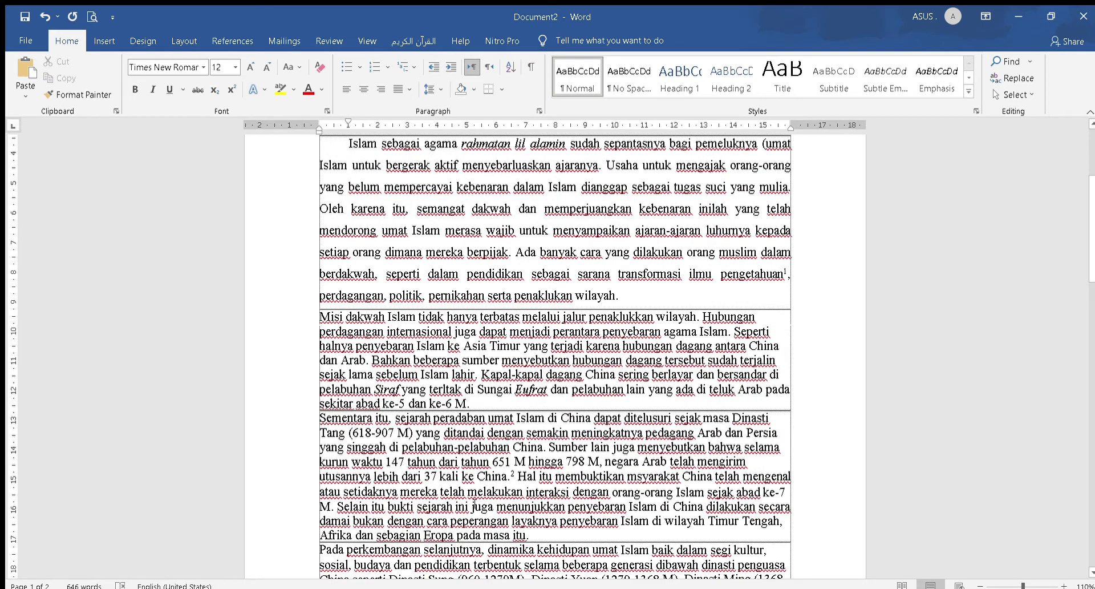
scroll(403, 274, "up", 1)
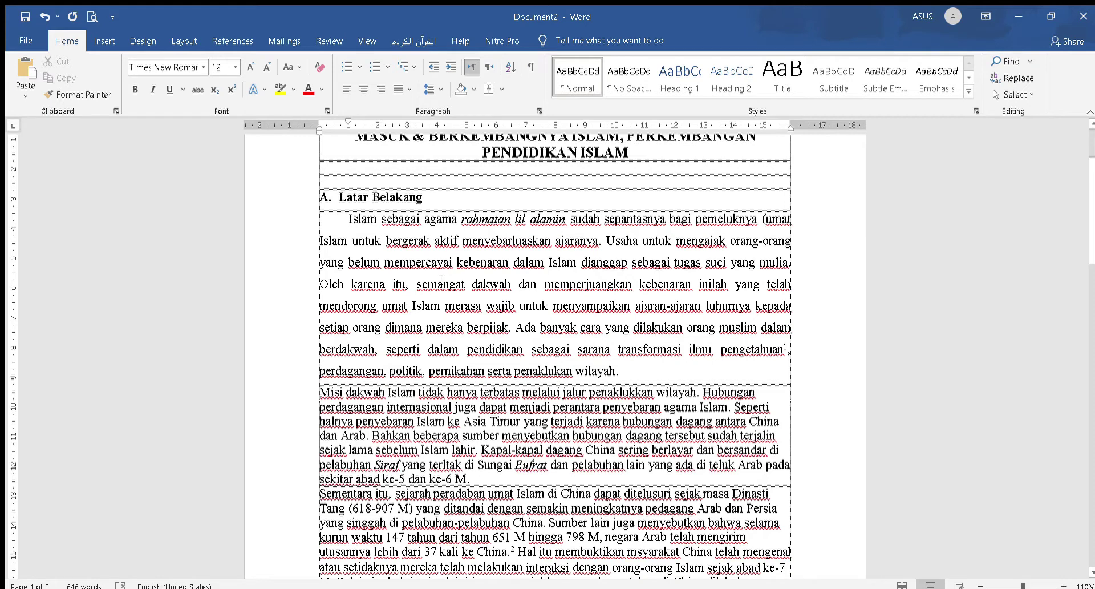
left_click_drag(292, 221, 310, 365)
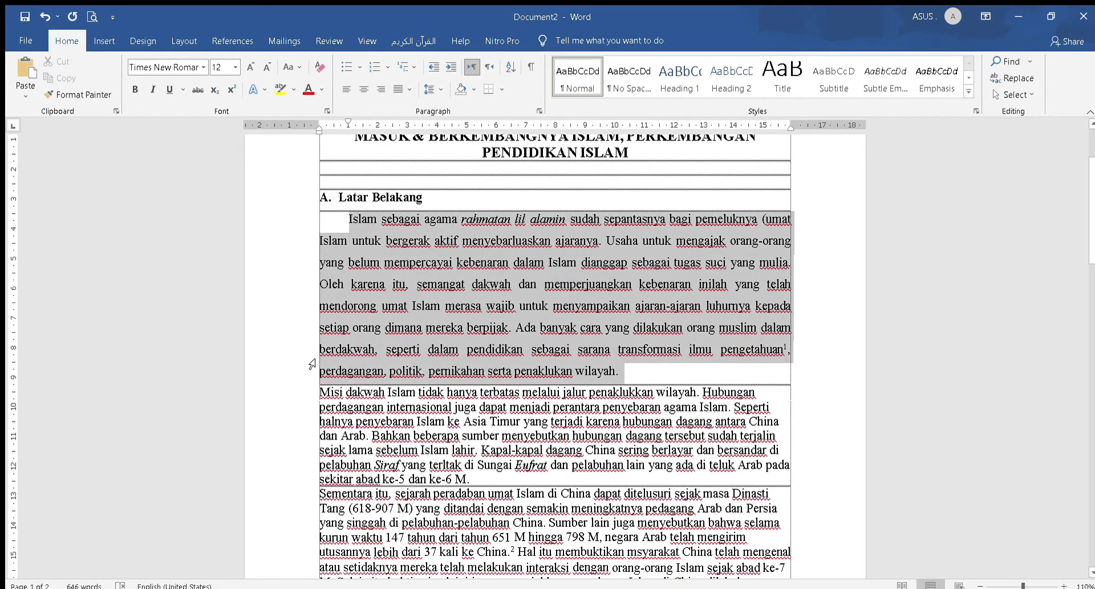
left_click(535, 264)
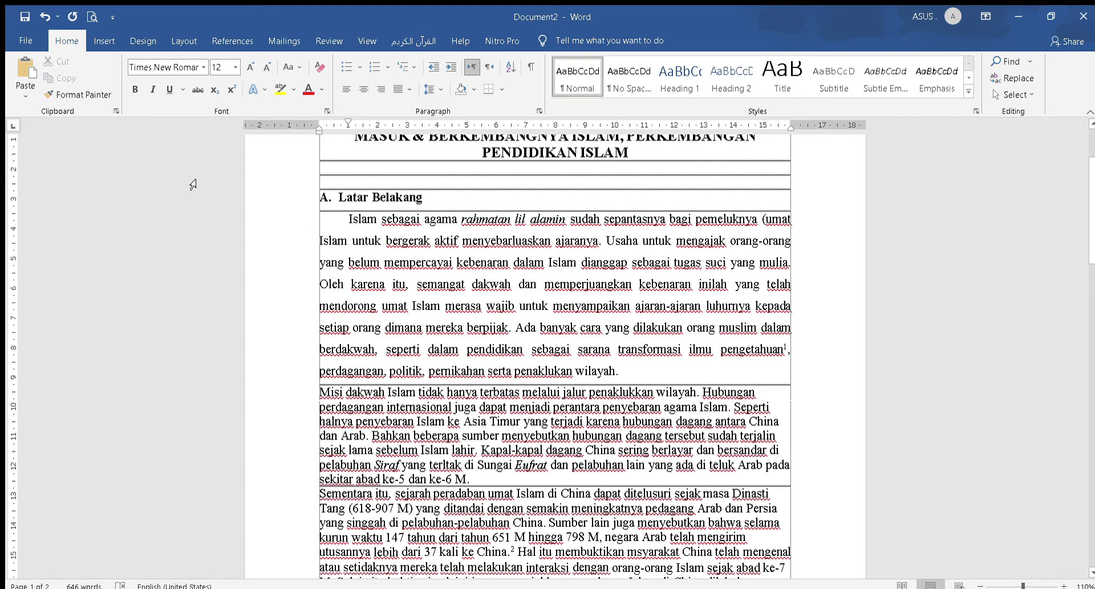
left_click(90, 95)
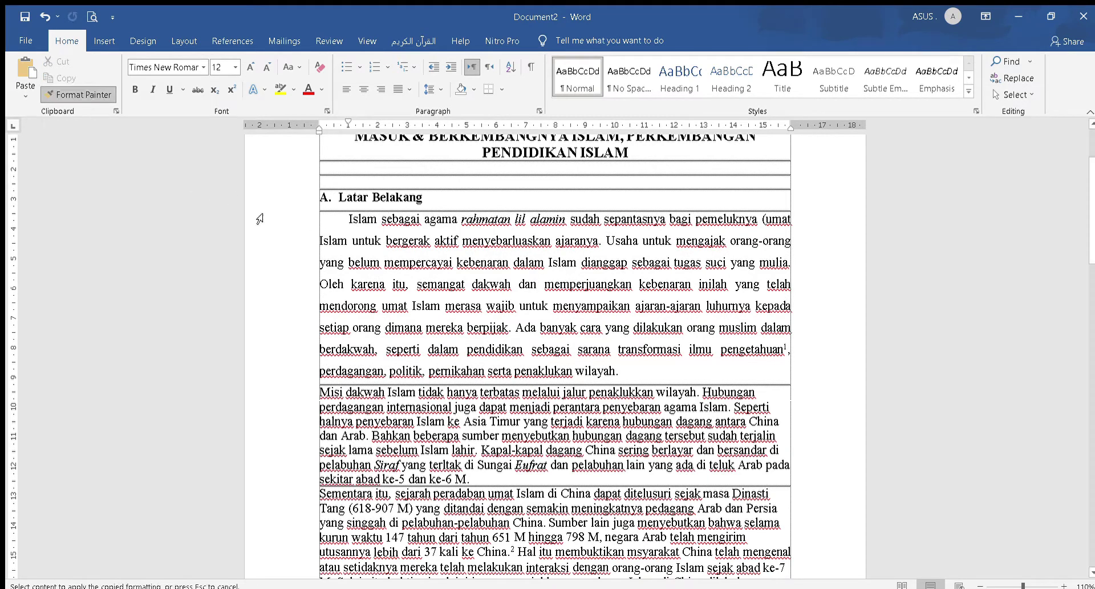
scroll(545, 428, "down", 3)
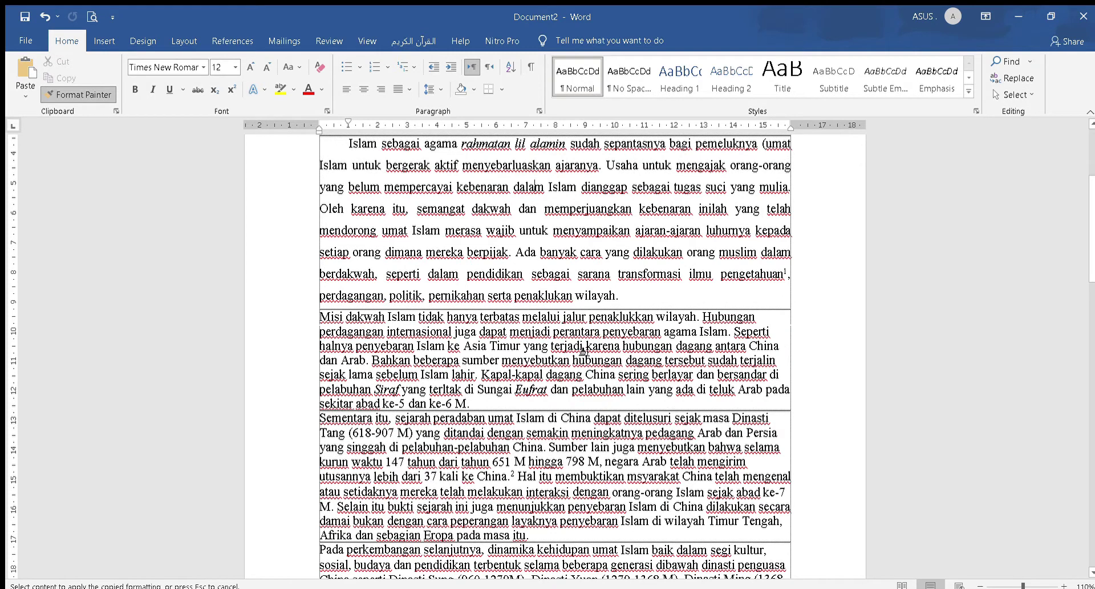
left_click(539, 326)
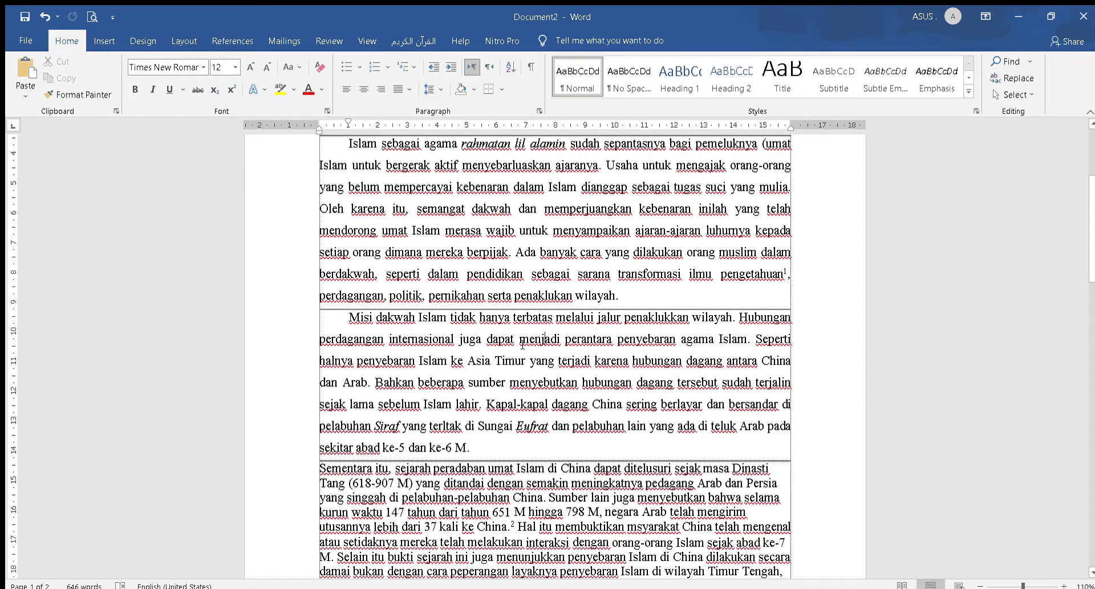
Step: Apply the same body formatting to the "Sementara itu" paragraph with Format Painter
scroll(341, 292, "down", 3)
scroll(341, 293, "up", 2)
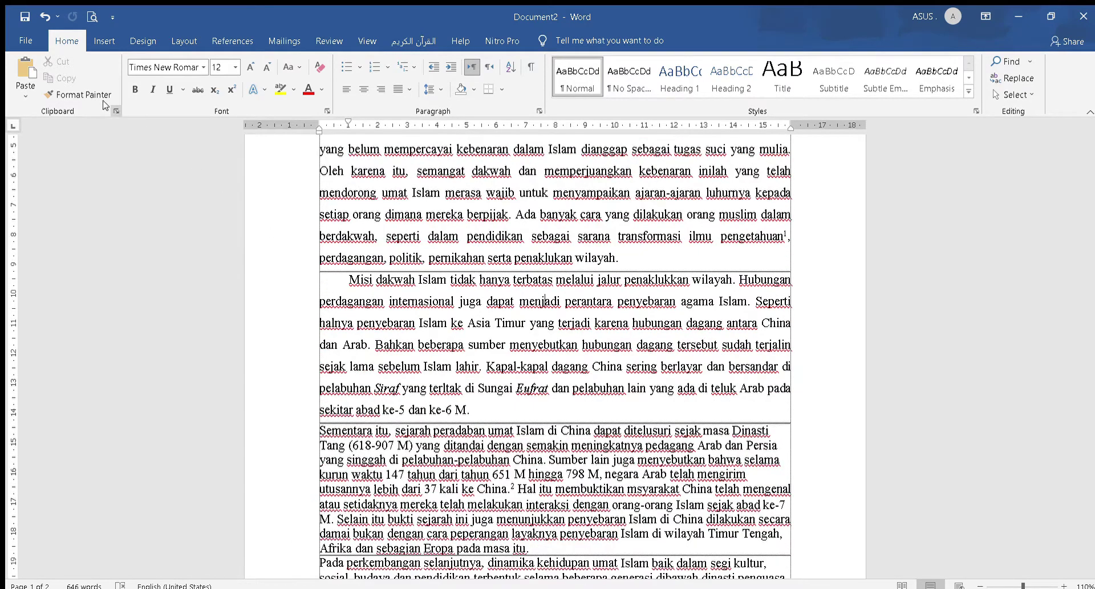
left_click(73, 87)
left_click(483, 460)
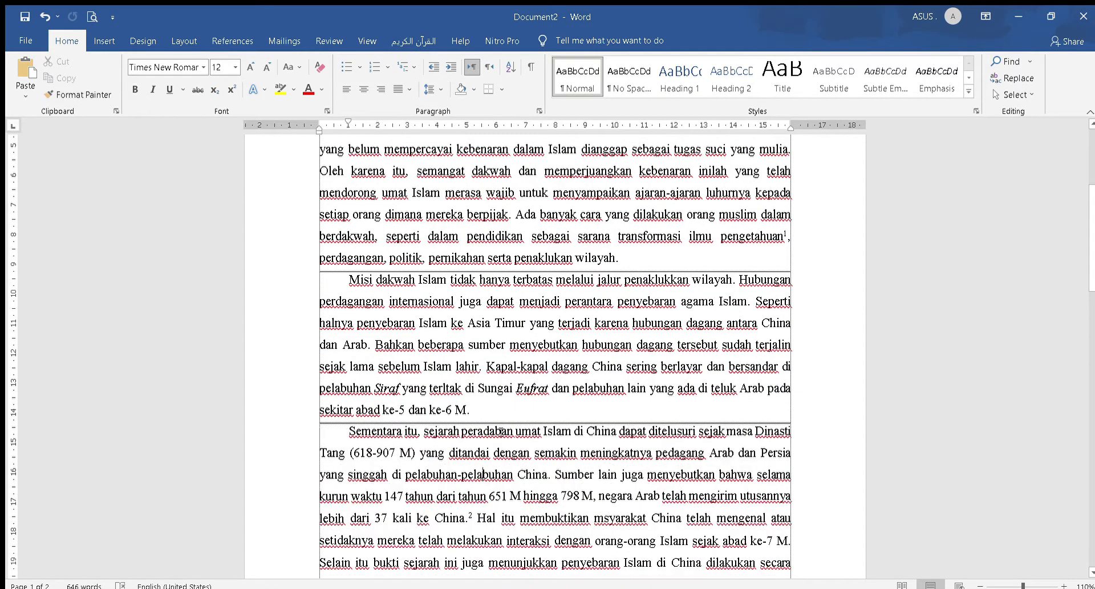
Step: Lock Format Painter for repeated use and apply the body formatting to the "Pada perkembangan selanjutnya" paragraph
scroll(504, 384, "down", 5)
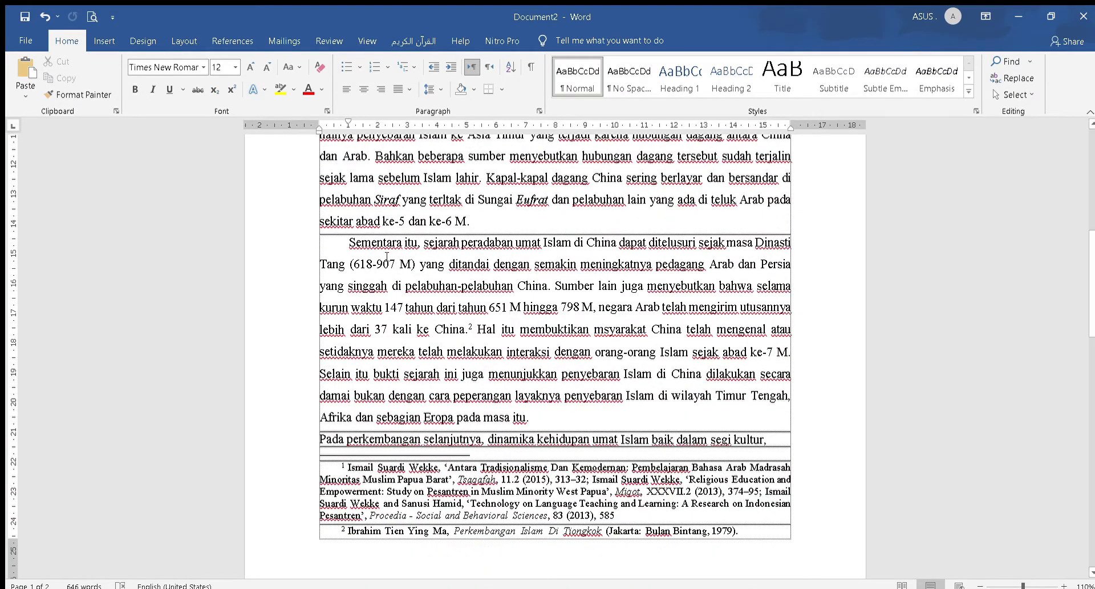
scroll(477, 528, "up", 3)
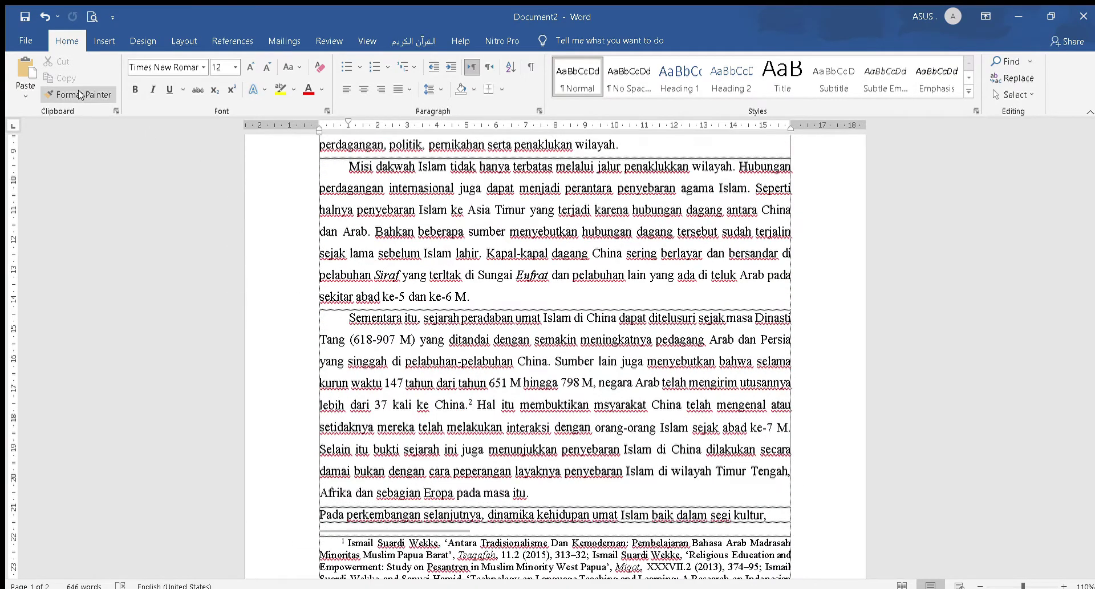
left_click(79, 94)
scroll(356, 316, "down", 3)
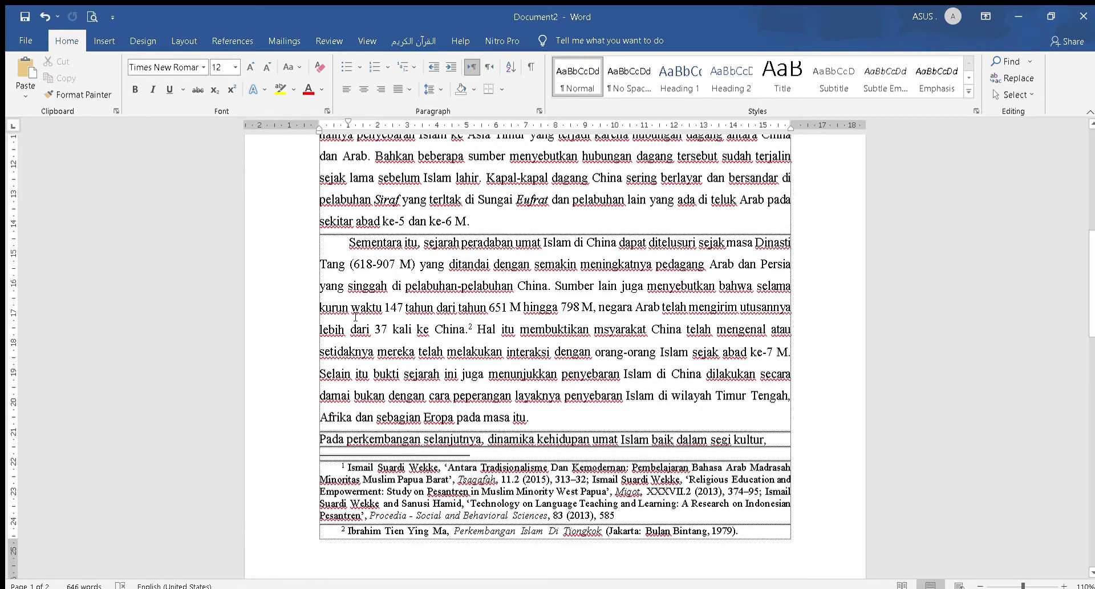
left_click(79, 94)
scroll(393, 411, "down", 2)
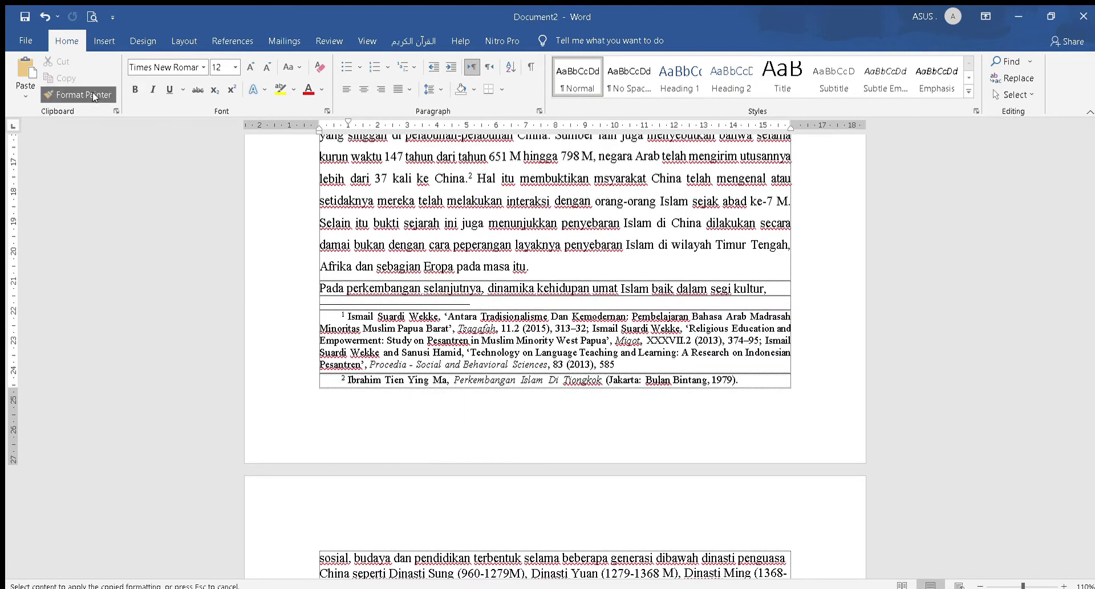
scroll(365, 411, "down", 2)
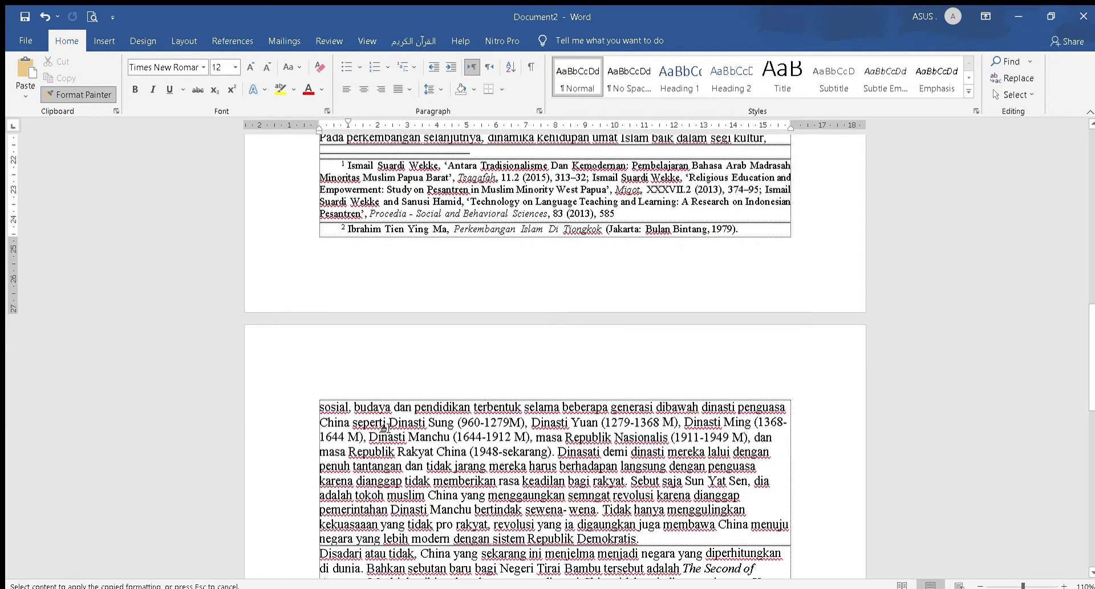
scroll(377, 420, "down", 1)
left_click(368, 412)
scroll(465, 408, "up", 1)
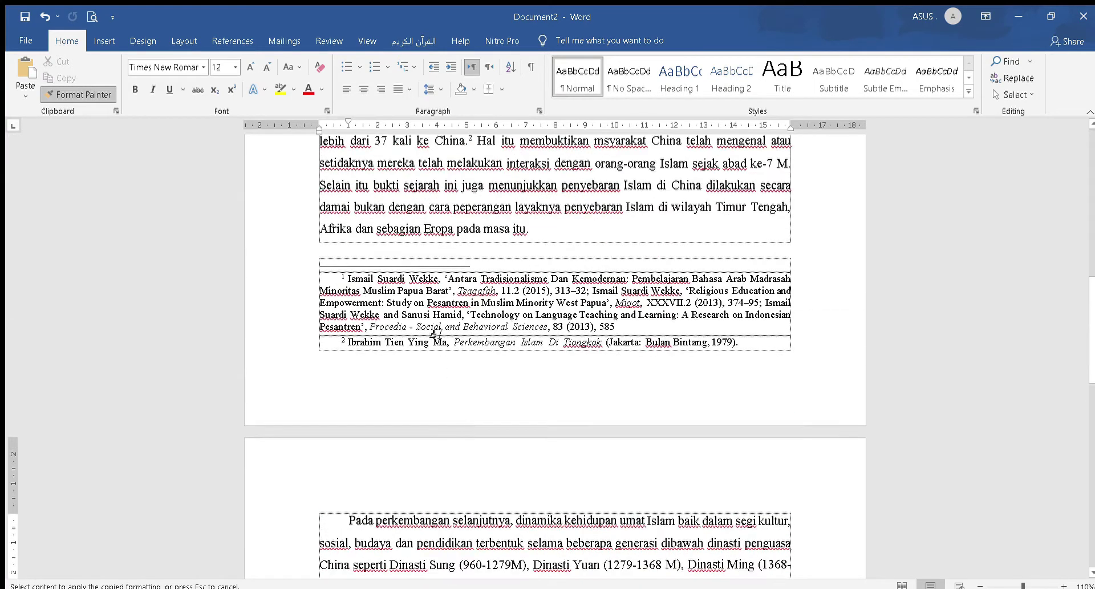
Step: Apply the copied body formatting to the "Disadari atau tidak" and "Adapun tujuan penulisan" paragraphs, and end Format Painter
scroll(445, 368, "down", 5)
left_click(421, 401)
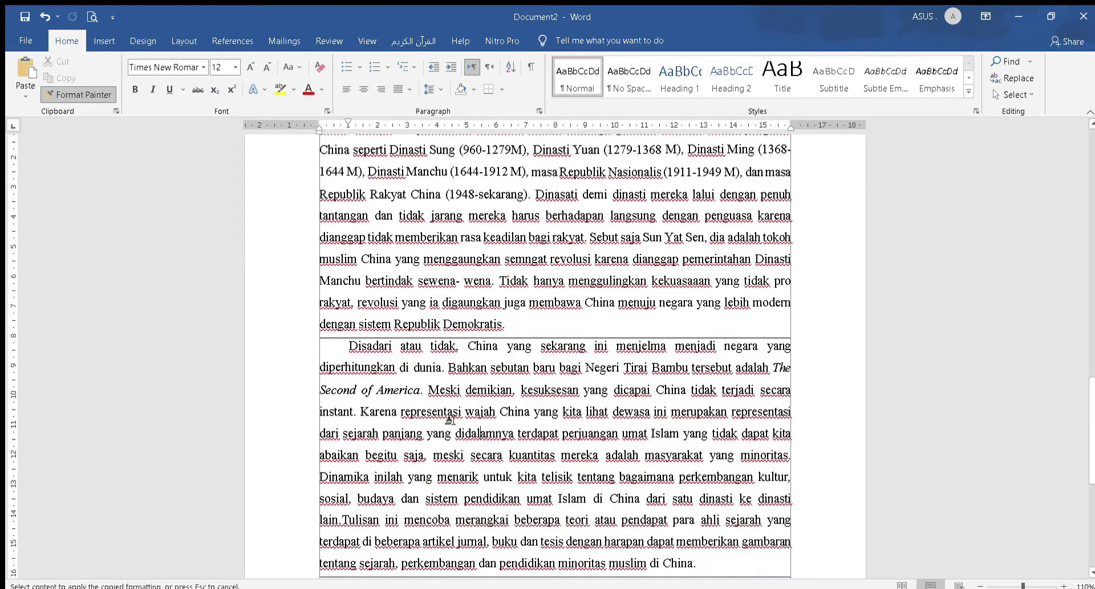
scroll(454, 423, "down", 4)
left_click(395, 350)
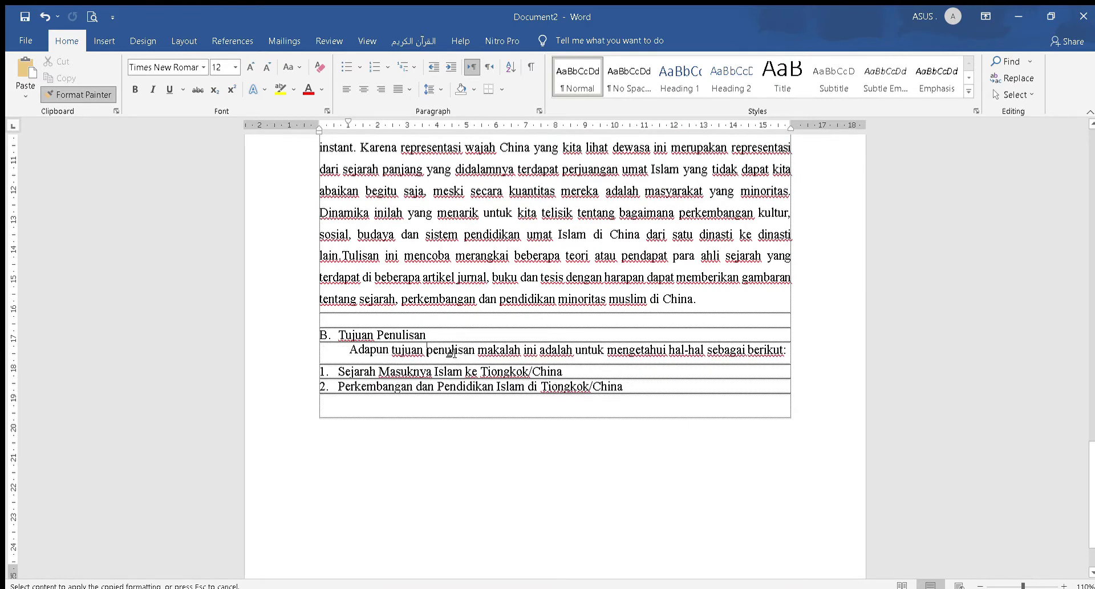
key("Escape")
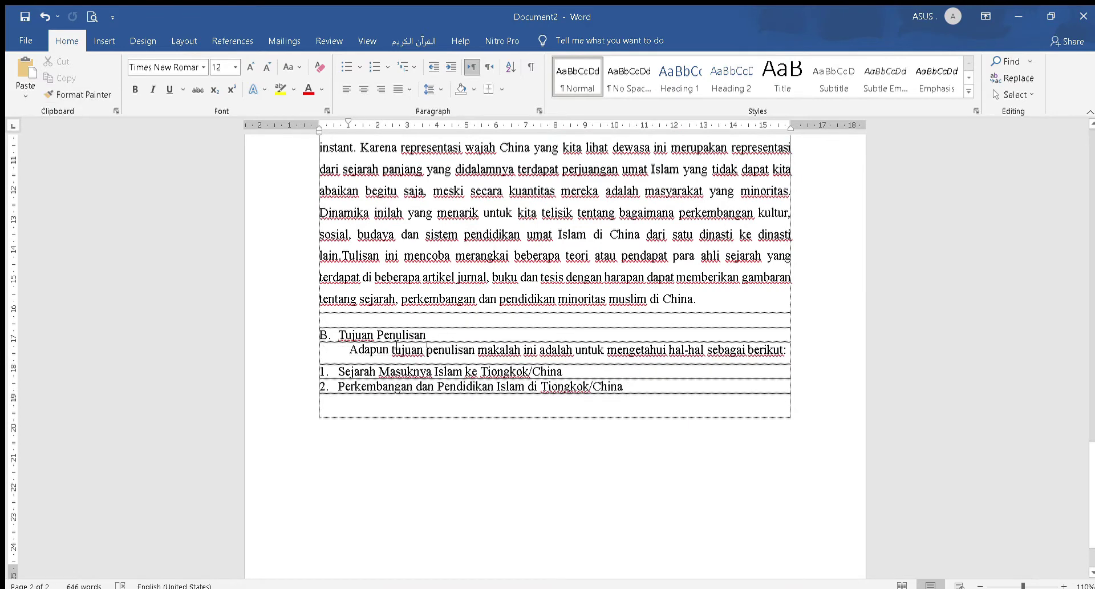
Step: Copy the "Latar Belakang" heading's formatting onto the "Tujuan Penulisan" heading with Format Painter
left_click(402, 335)
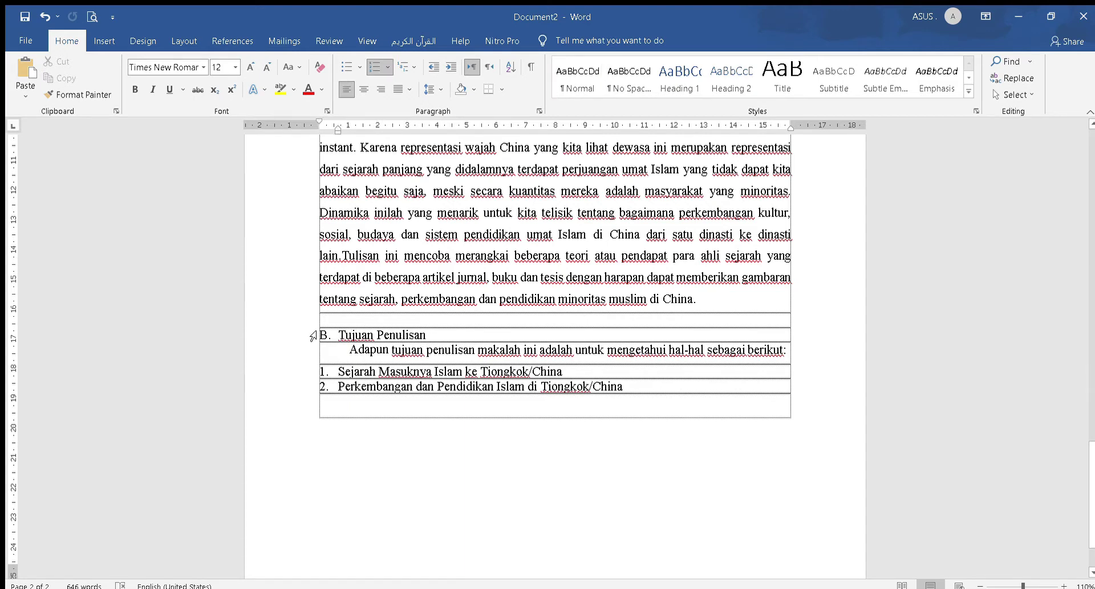
scroll(379, 338, "up", 4)
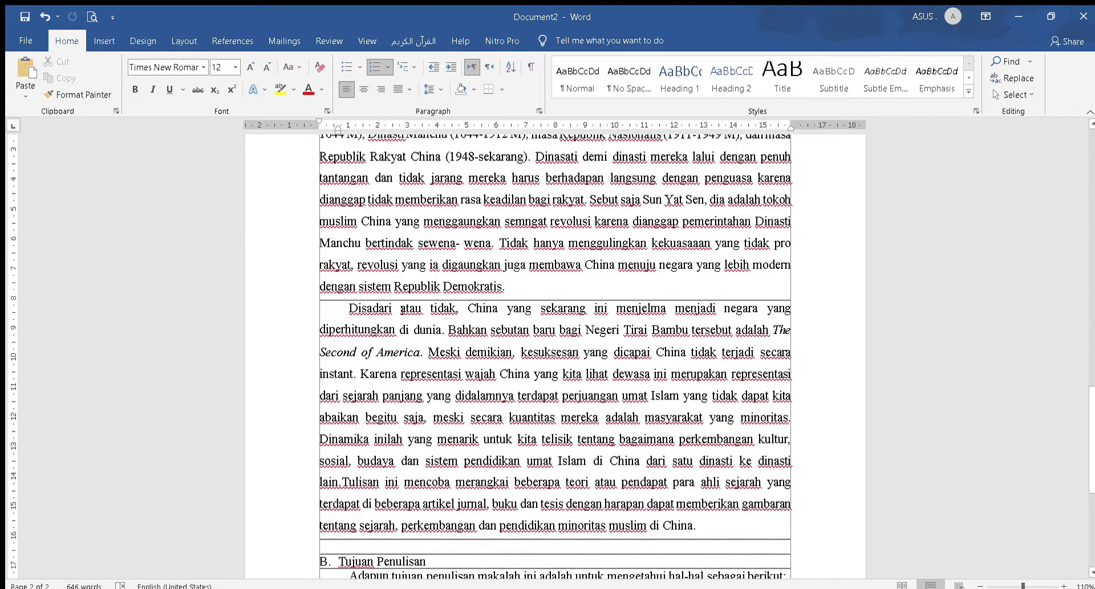
scroll(403, 308, "up", 10)
scroll(415, 311, "up", 2)
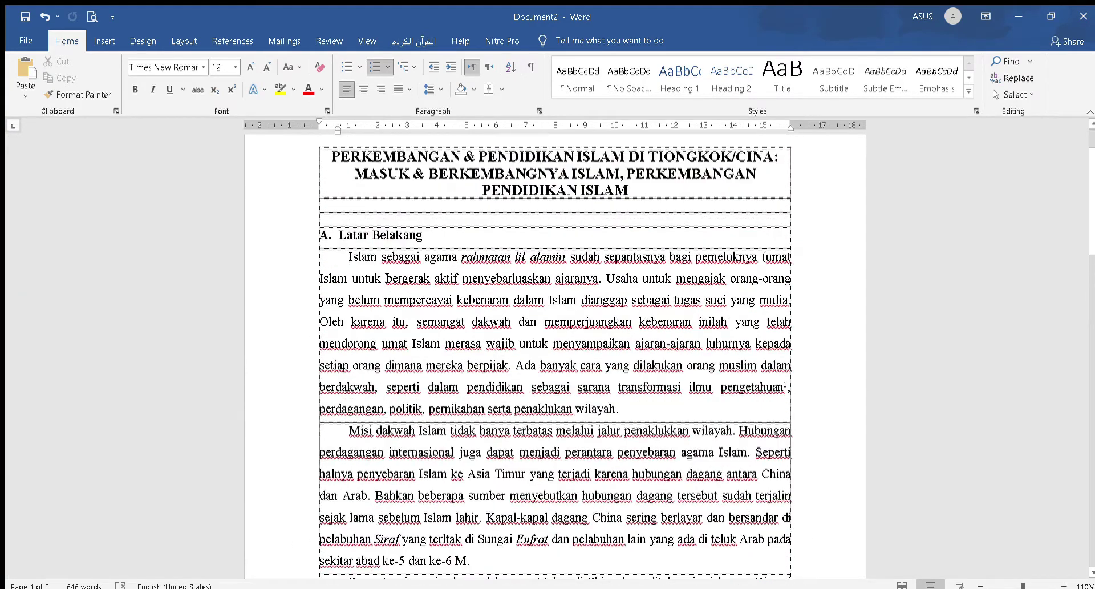
left_click(313, 237)
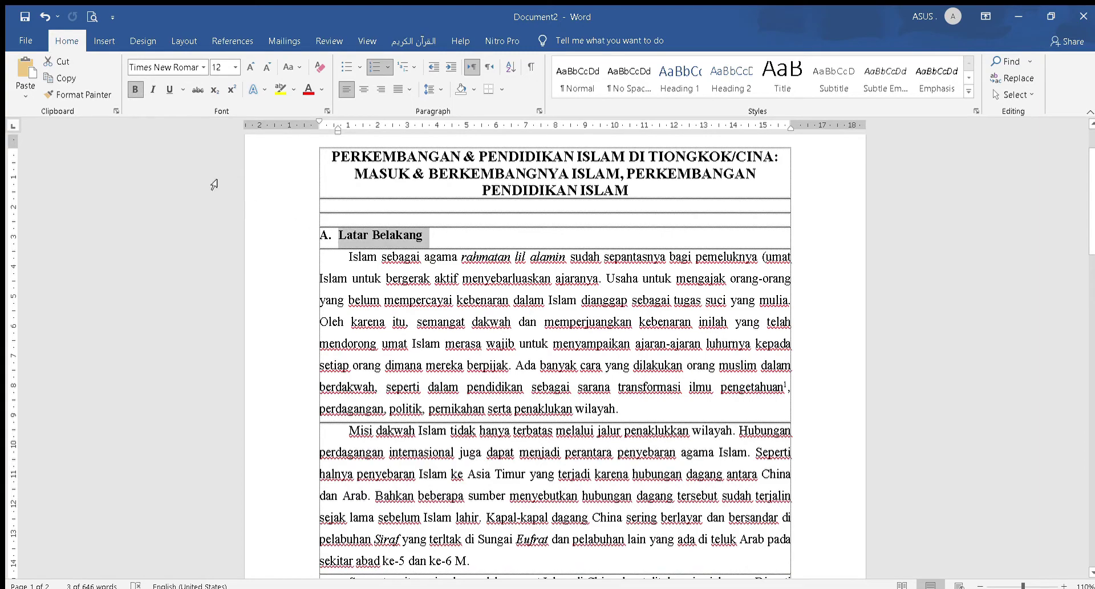
left_click(76, 91)
scroll(373, 464, "down", 20)
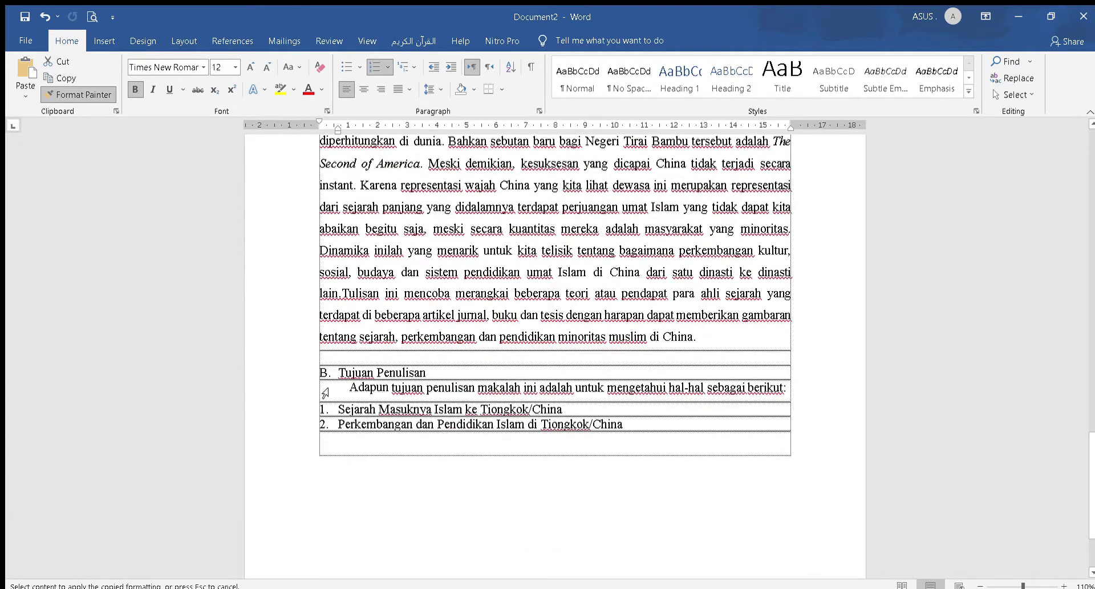
left_click(320, 373)
left_click(389, 401)
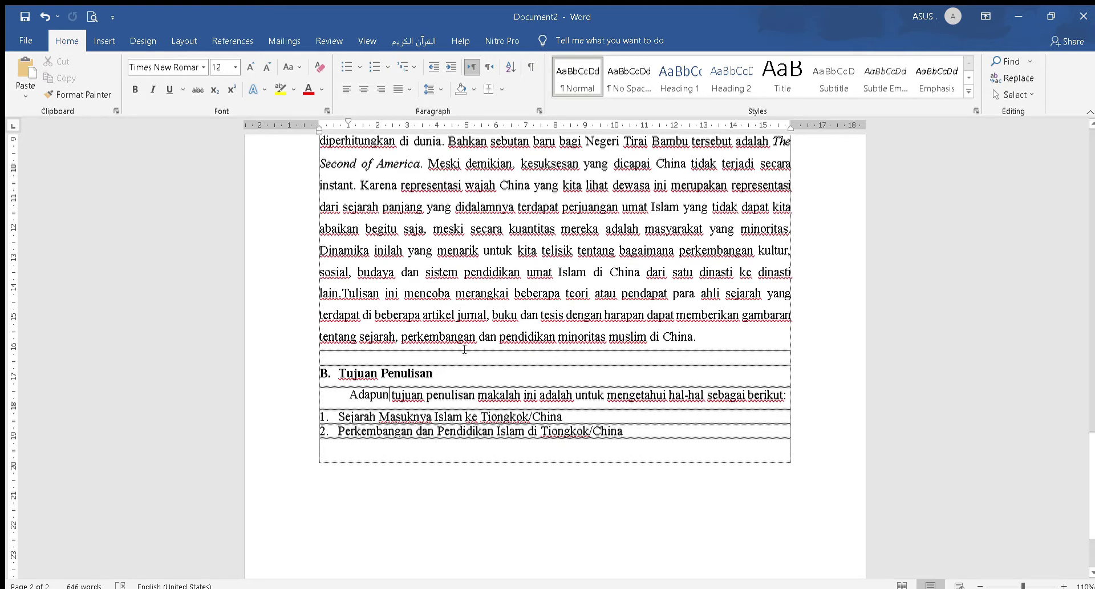
scroll(511, 293, "down", 2)
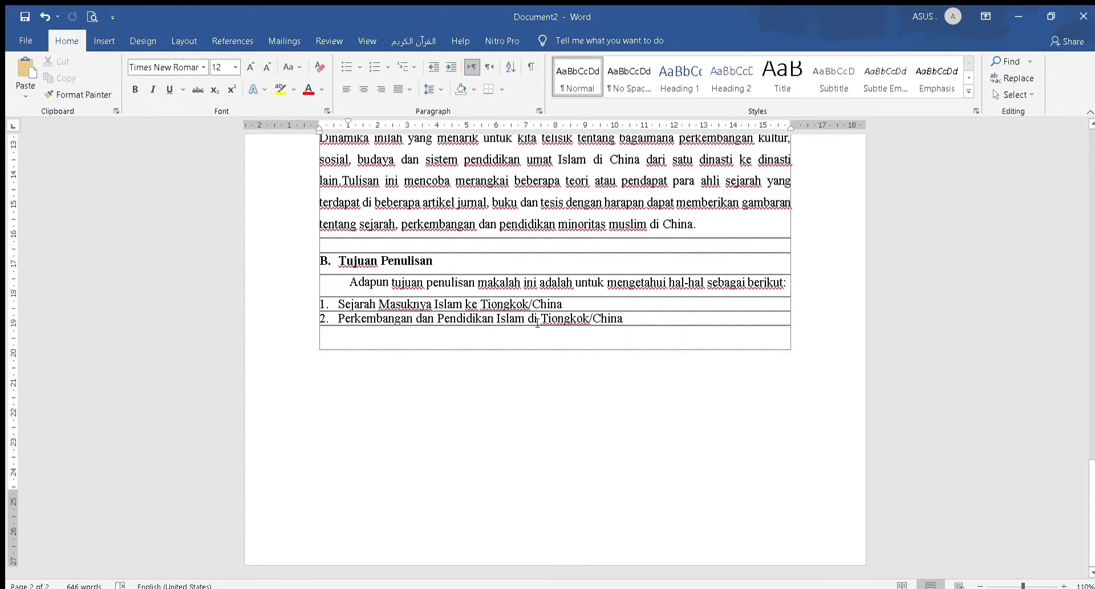
scroll(538, 324, "up", 15)
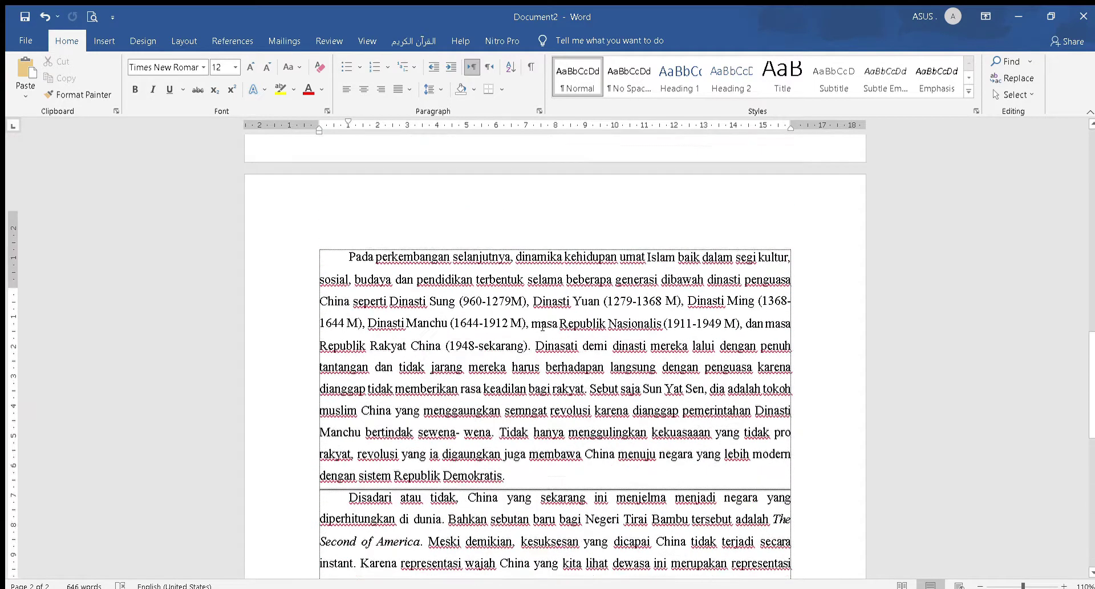
scroll(548, 325, "up", 6)
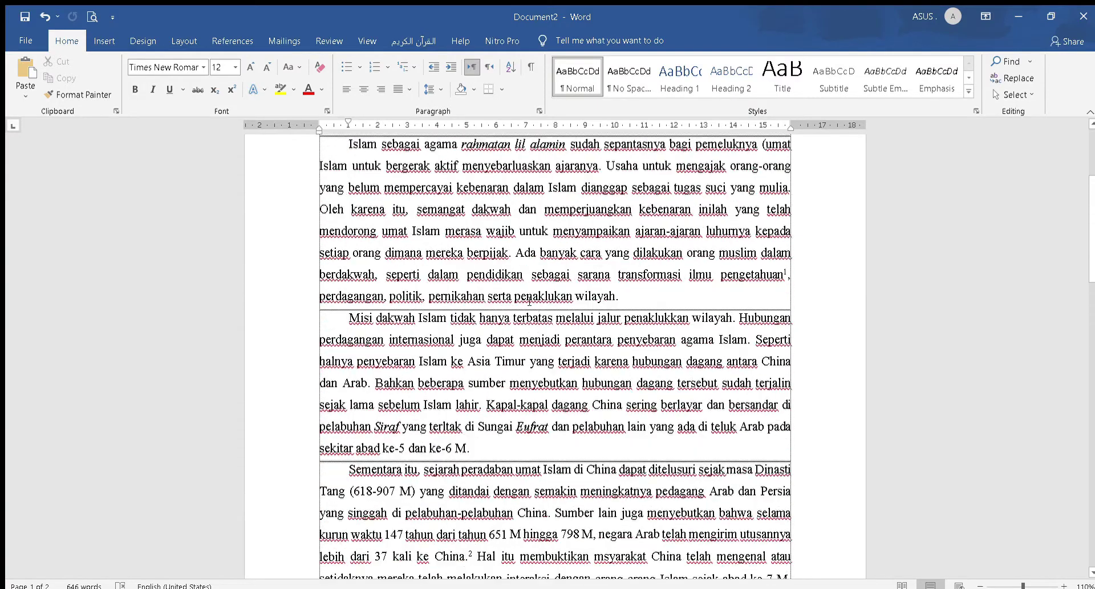
scroll(538, 308, "down", 7)
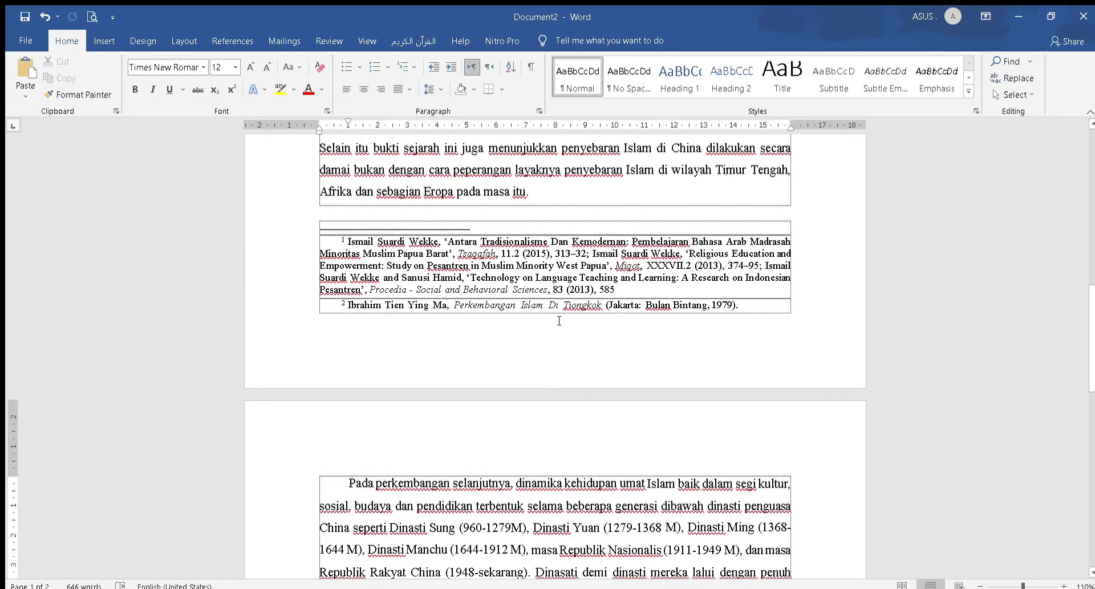
scroll(559, 321, "up", 11)
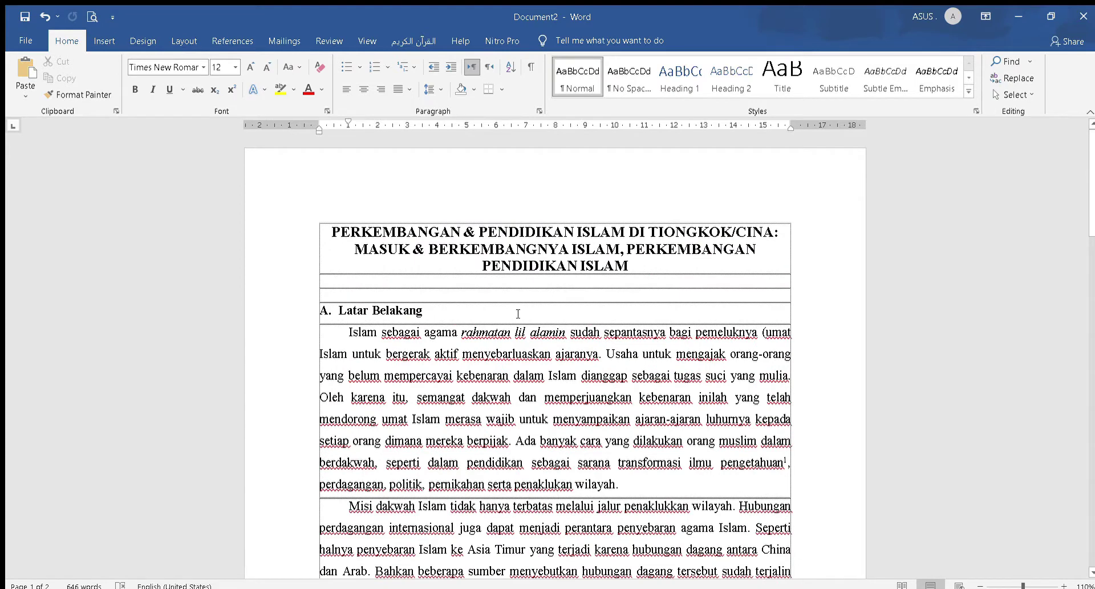
Step: Insert a right-aligned "Page | 1" style page number at the bottom of the pages and remove the empty footer line below it
left_click(103, 40)
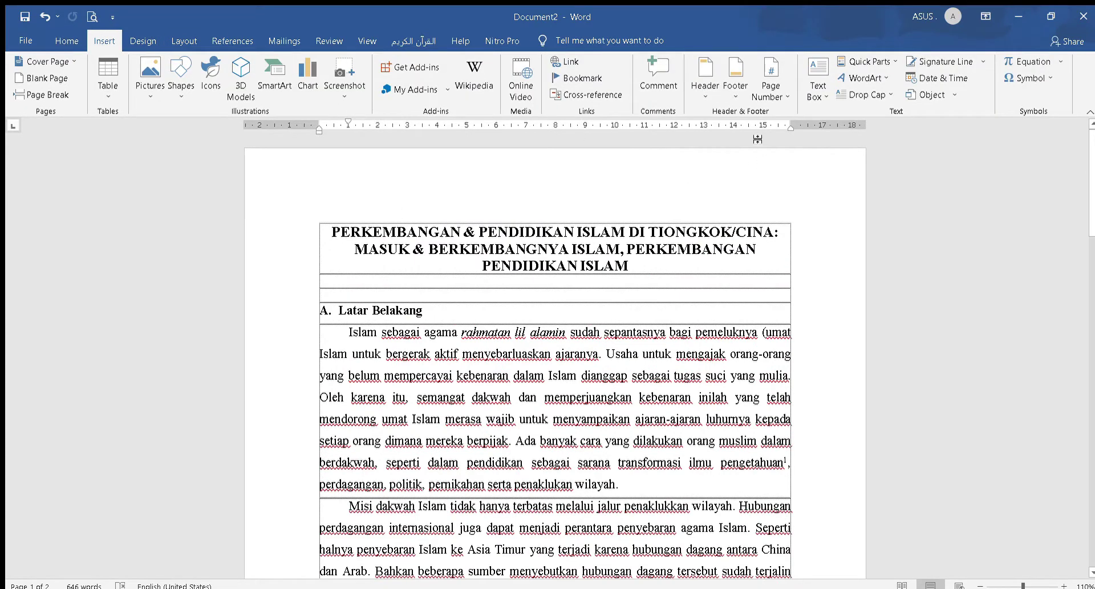
left_click(761, 99)
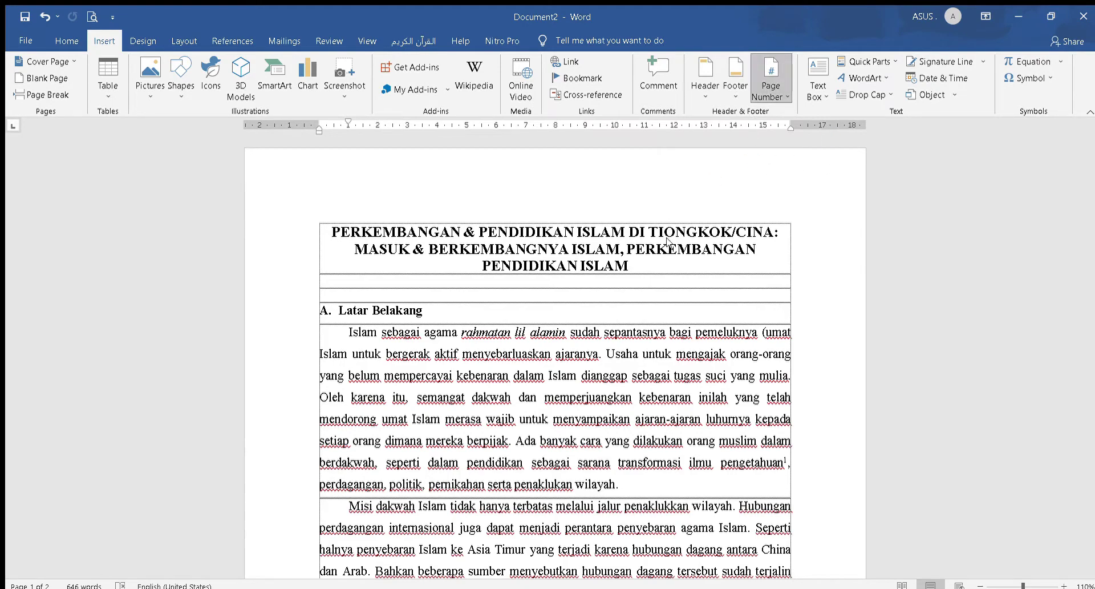
scroll(477, 298, "down", 3)
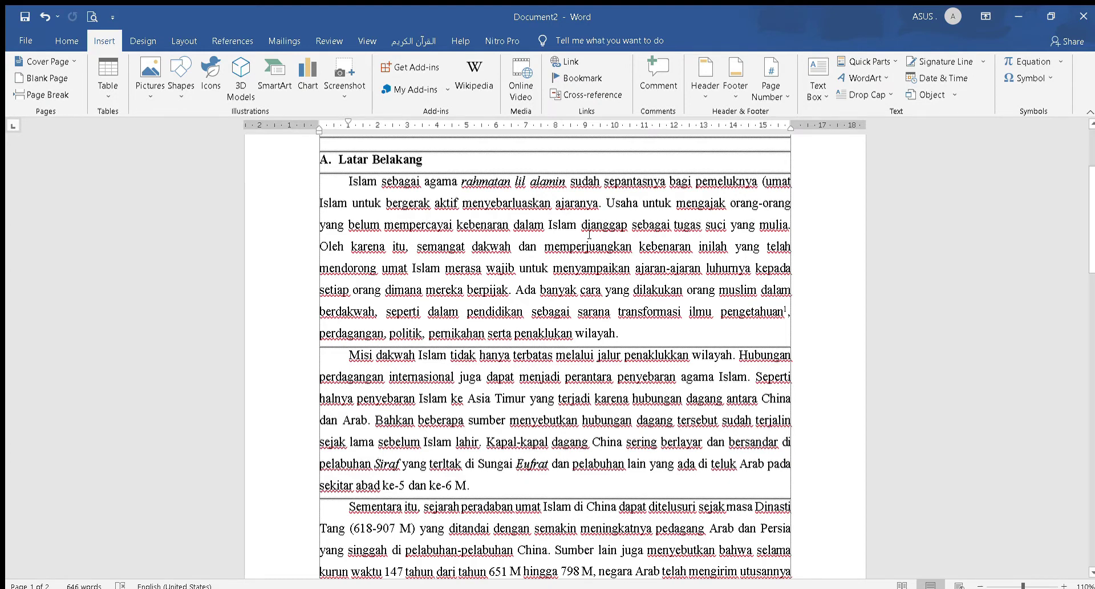
scroll(462, 255, "up", 3)
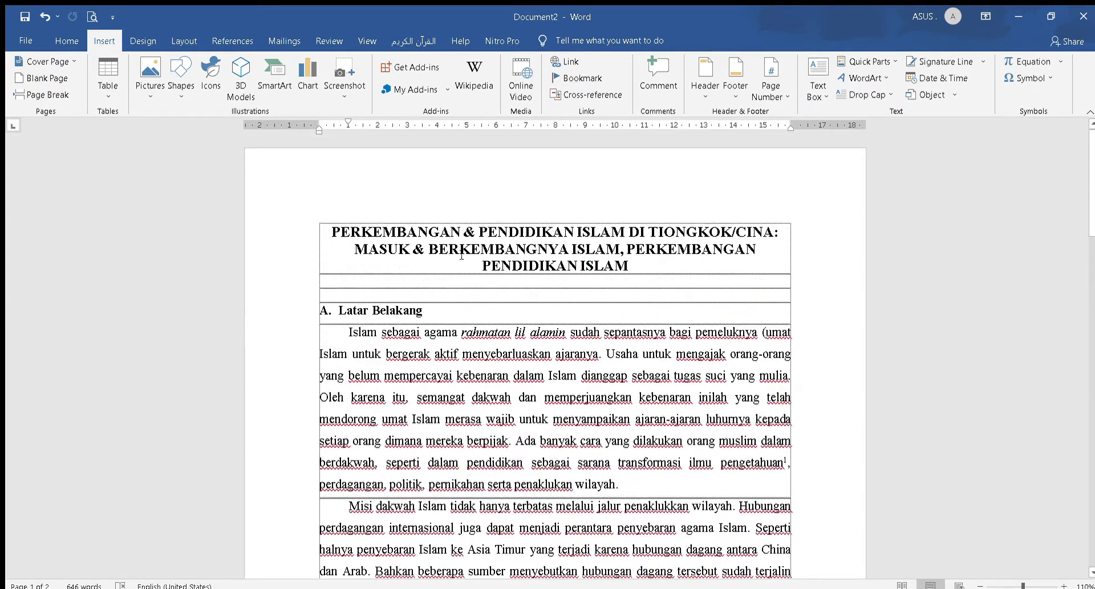
left_click(457, 323)
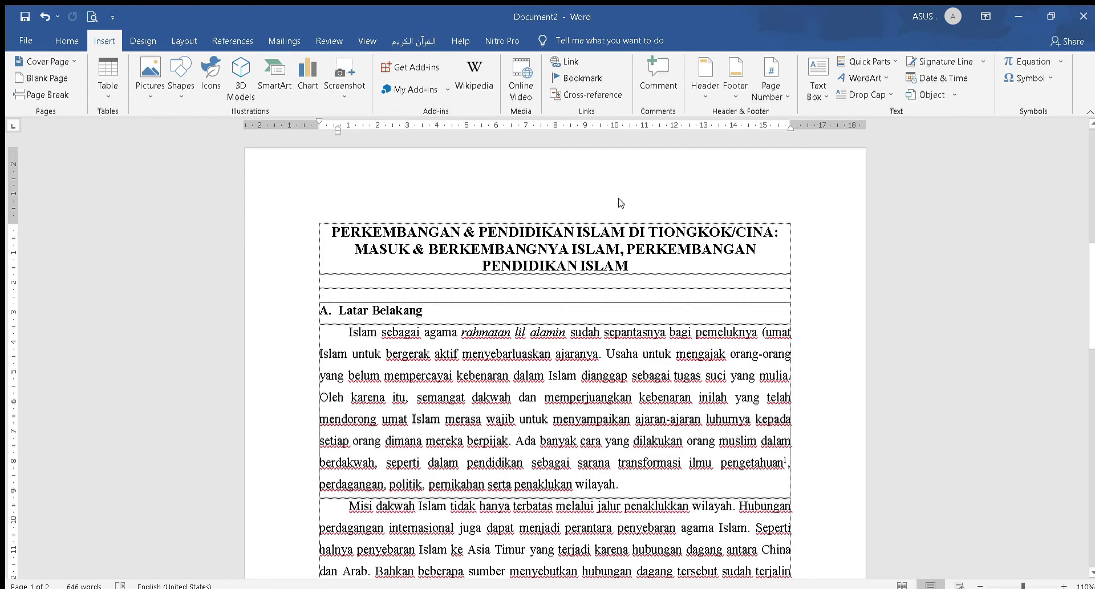
left_click(714, 526)
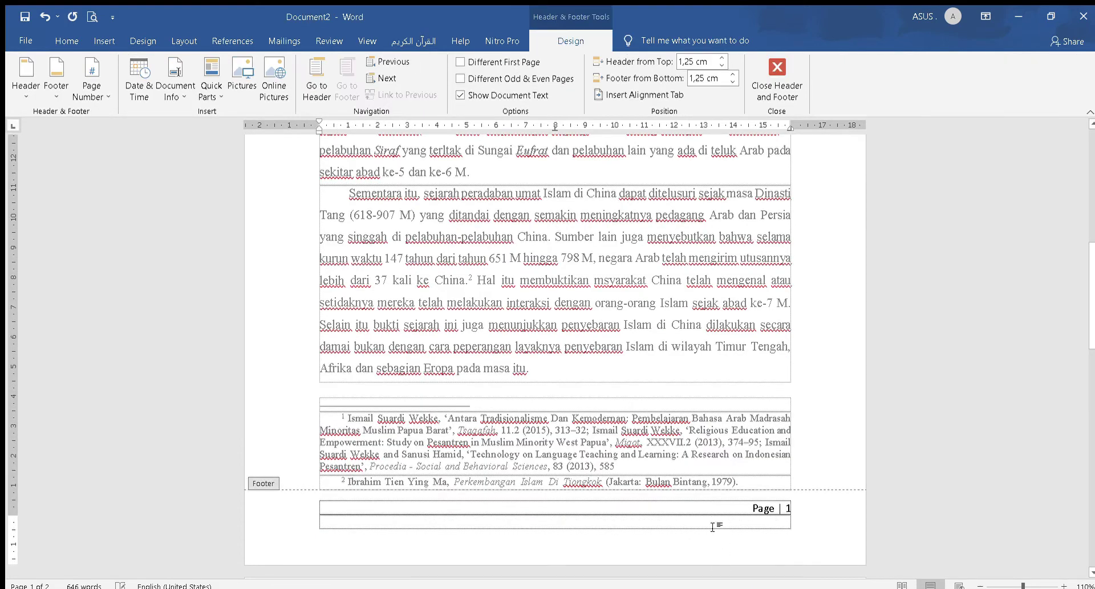
key("BackSpace")
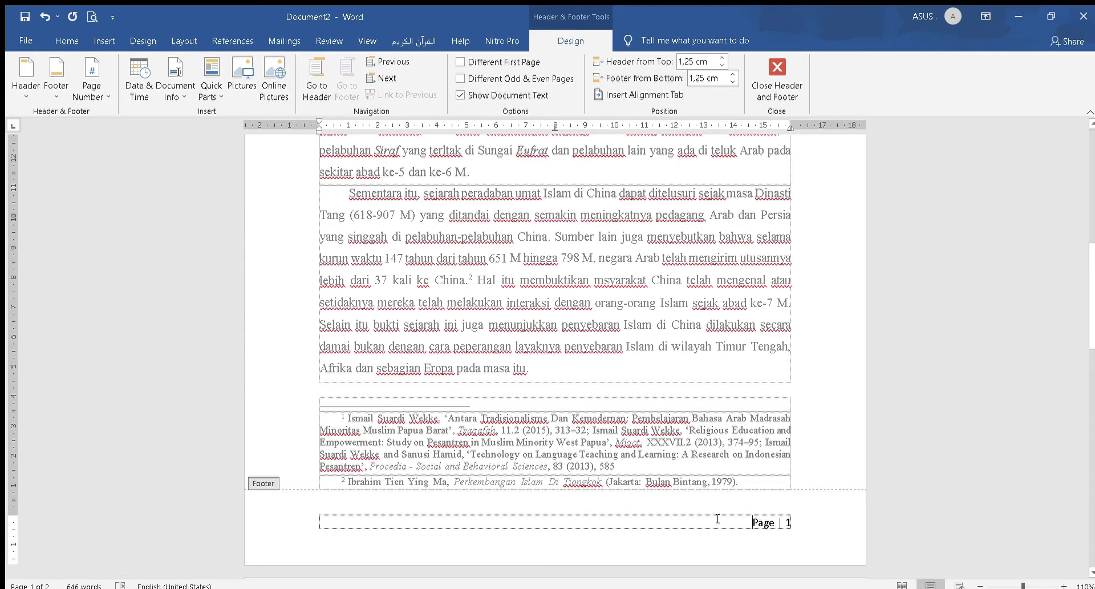
Step: Replace the word "Page" in the footer with "Sejarah Peradaban Islam", keeping the divider and page number
left_click(753, 522)
type("Sejaraah")
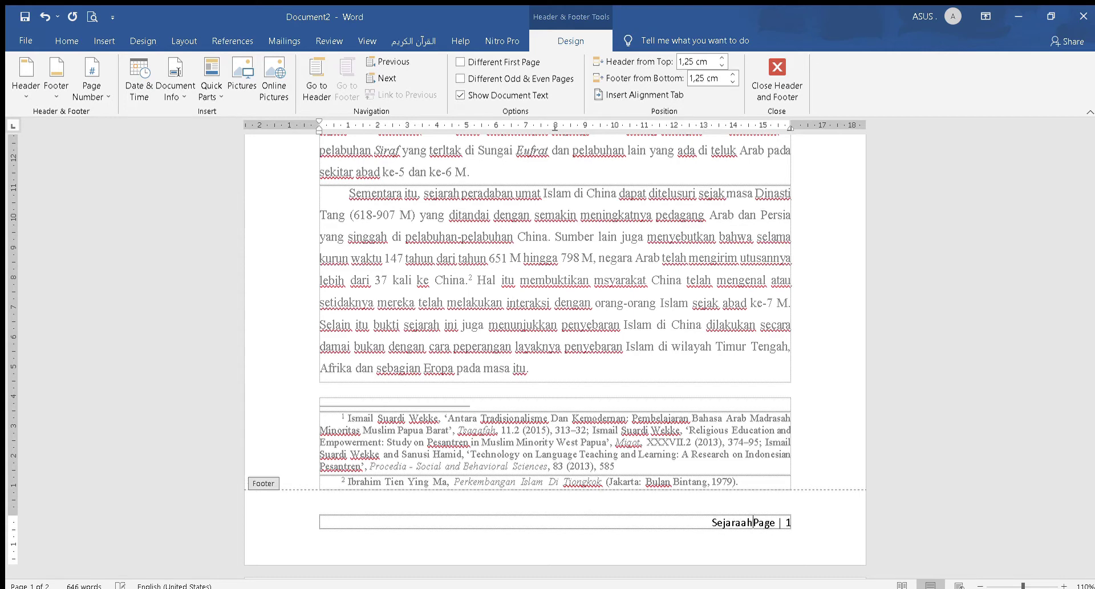
type(" Peradaban")
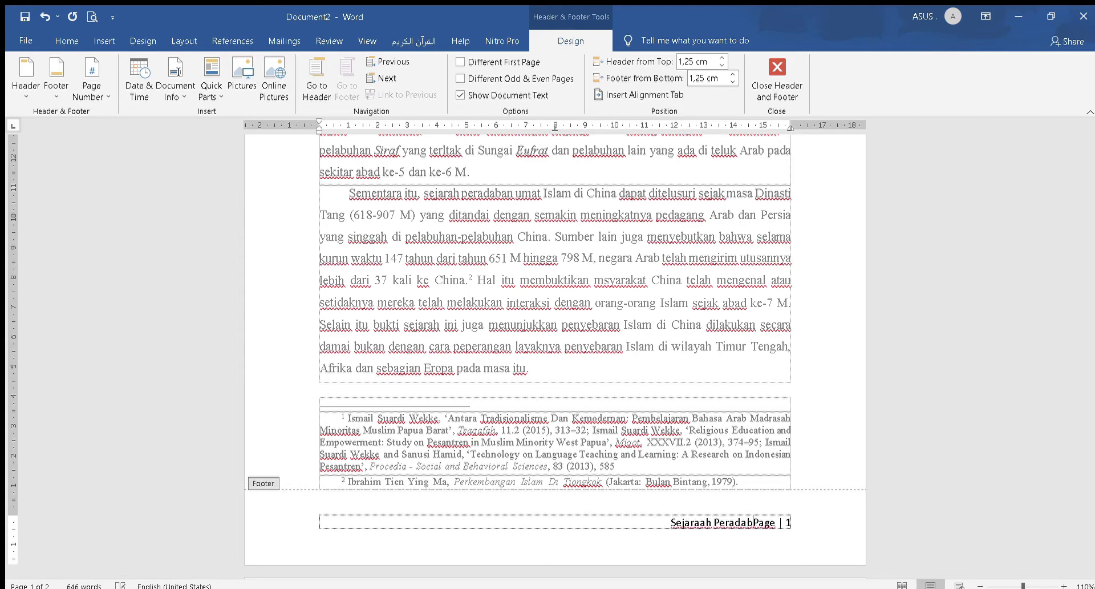
type(" ISlam")
key("Delete")
key("Delete")
key("Delete")
key("Delete")
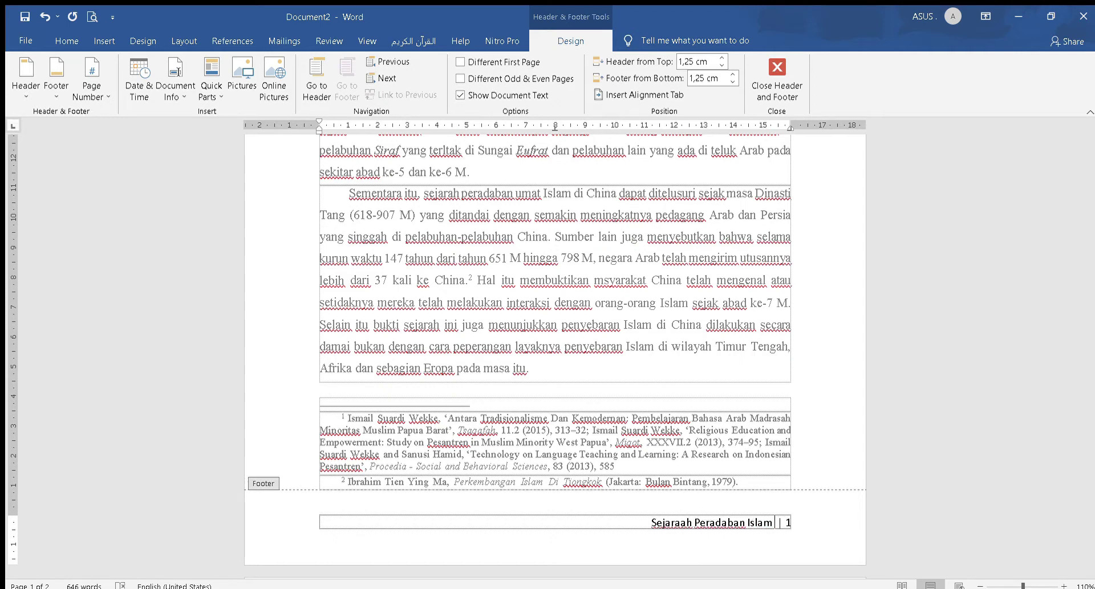
key("BackSpace")
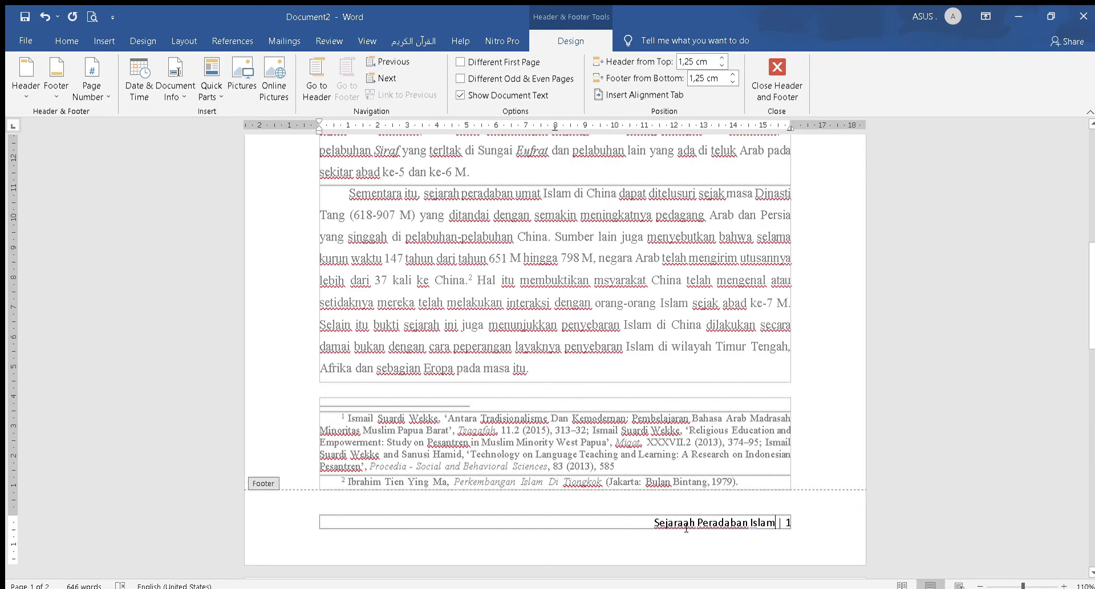
left_click(684, 526)
key("BackSpace")
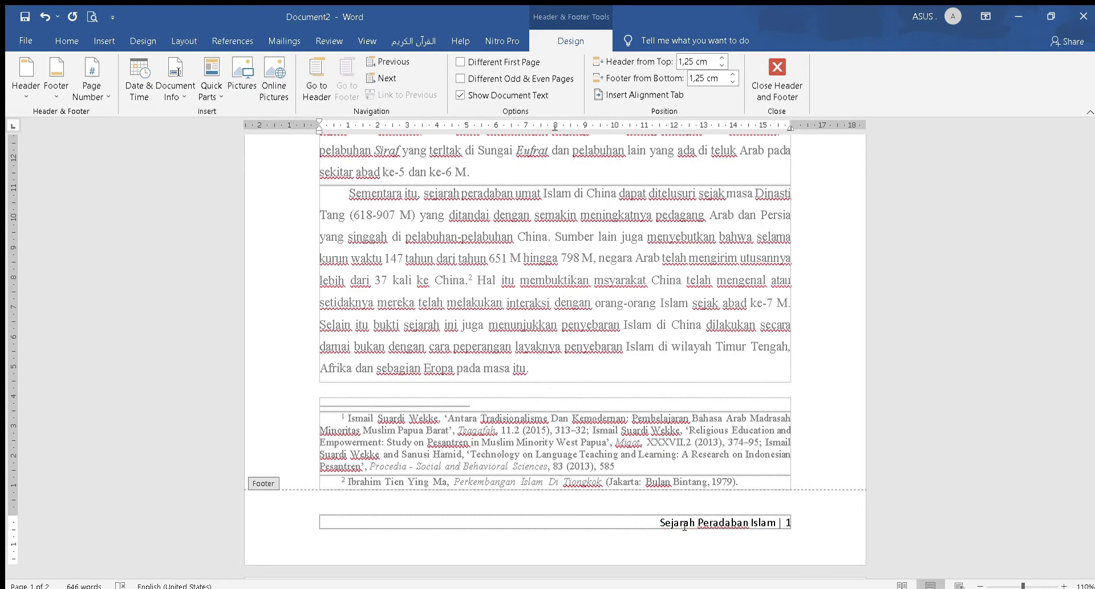
Step: Enable different odd and even pages and insert a left-aligned "2 | Page" style number in the even-page footer, without an empty line below
scroll(682, 514, "down", 3)
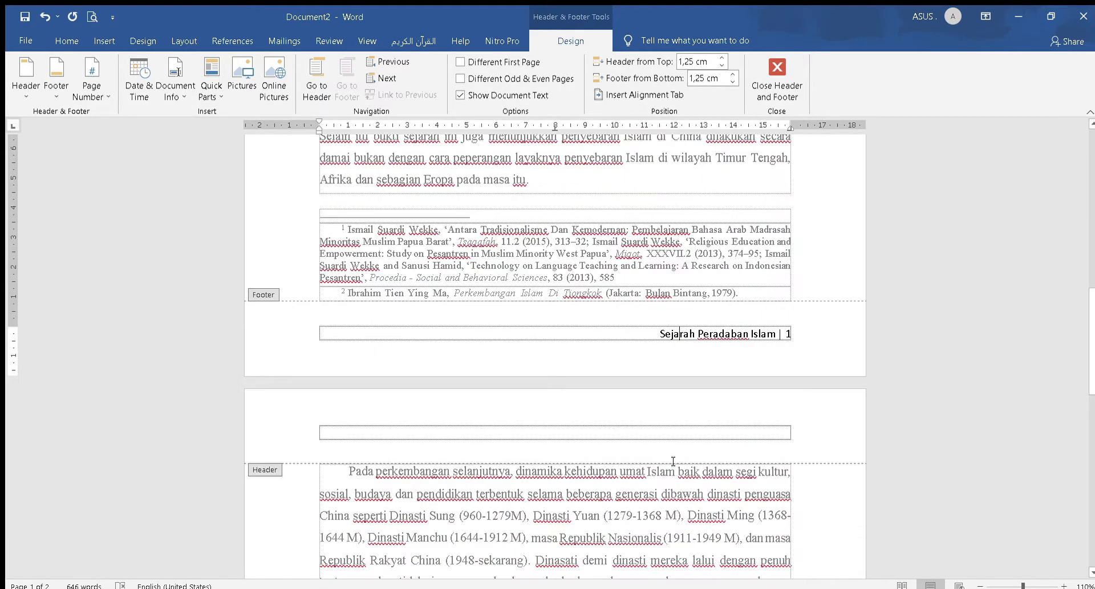
left_click(494, 83)
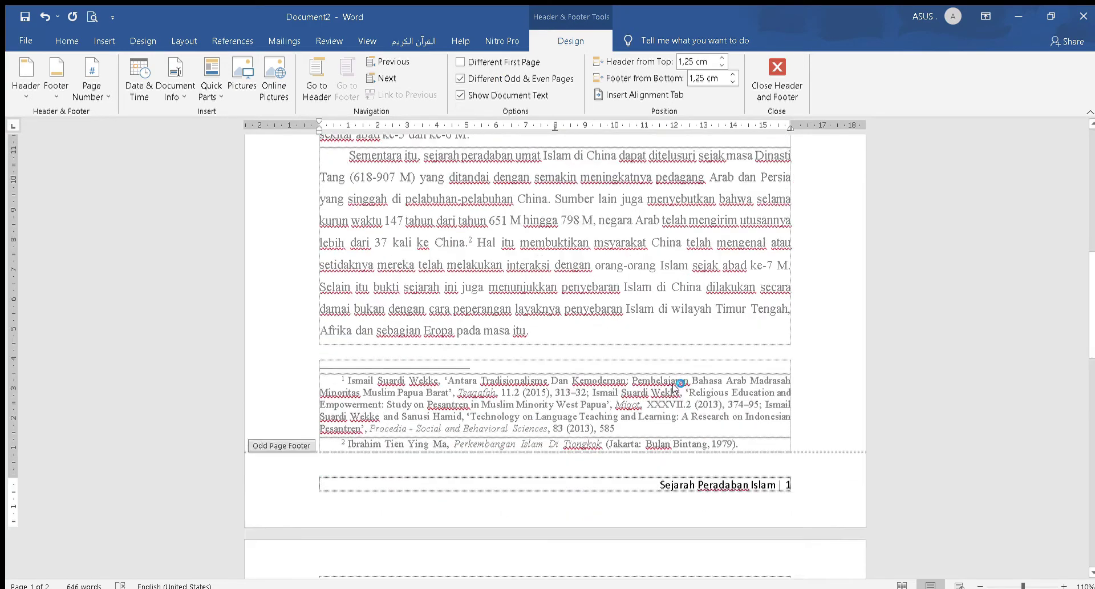
scroll(675, 387, "down", 10)
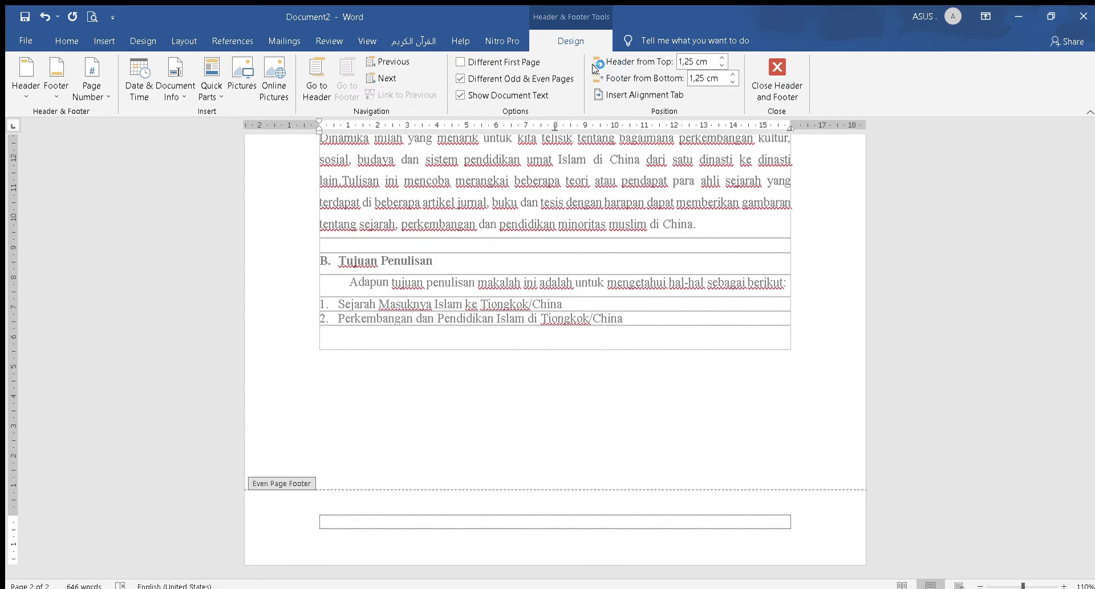
left_click(105, 40)
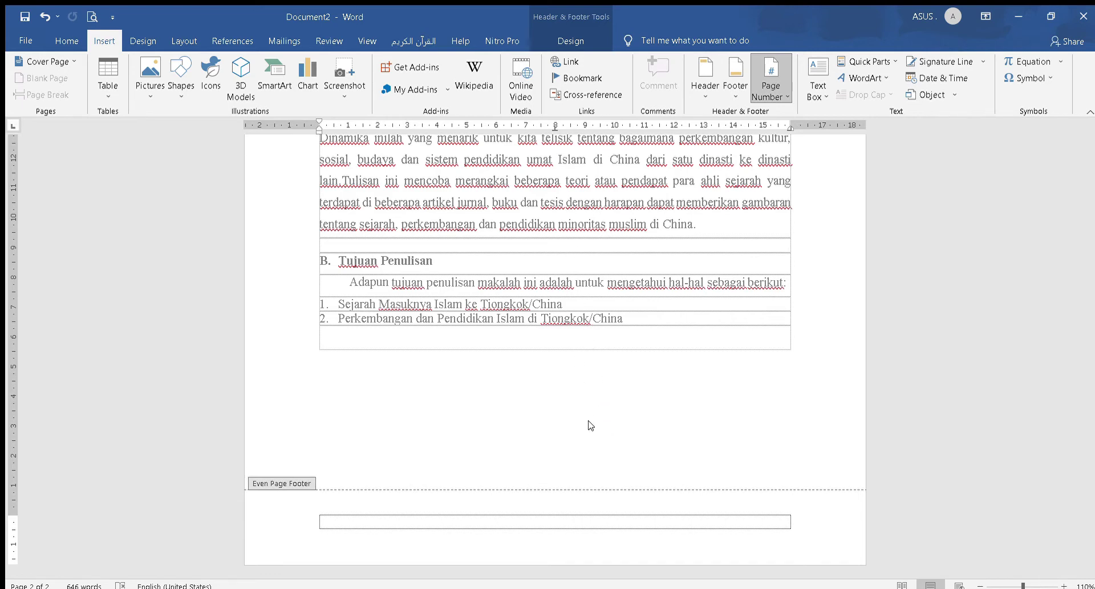
left_click(516, 524)
key("BackSpace")
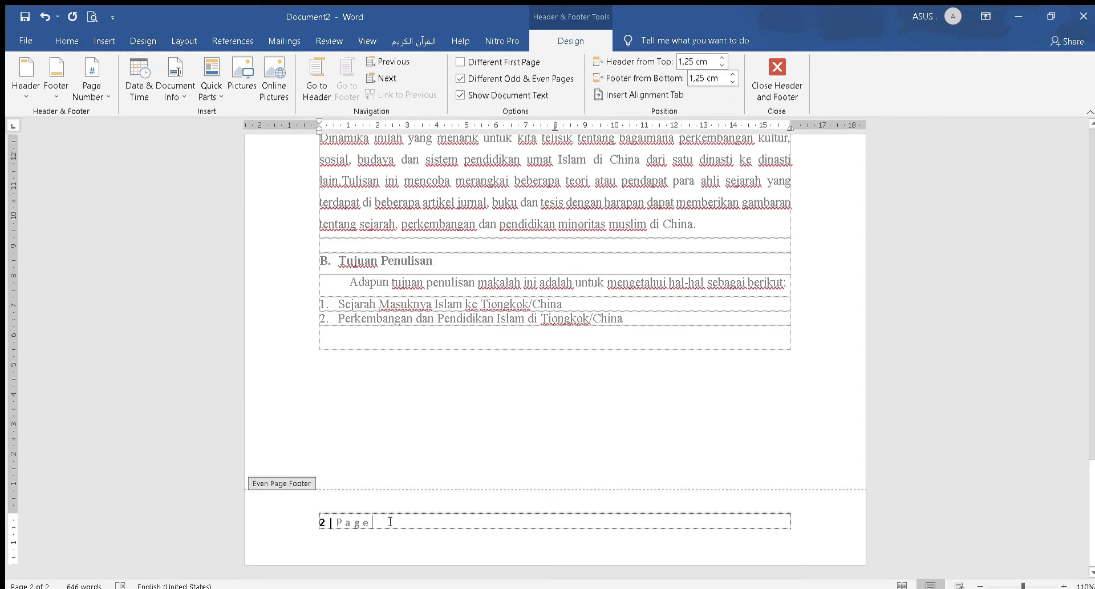
Step: Replace the word "Page" in the even-page footer with "Perkembangan Islam di Asia"
key("Left")
key("Left")
key("Left")
key("Left")
type("Per")
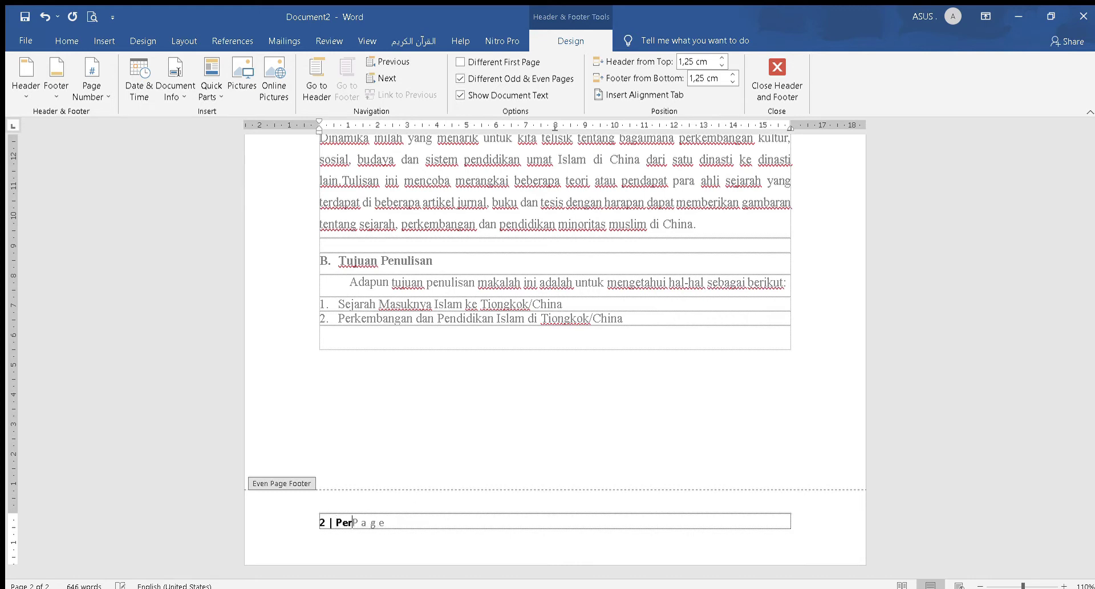
type("kembangan Islam Di")
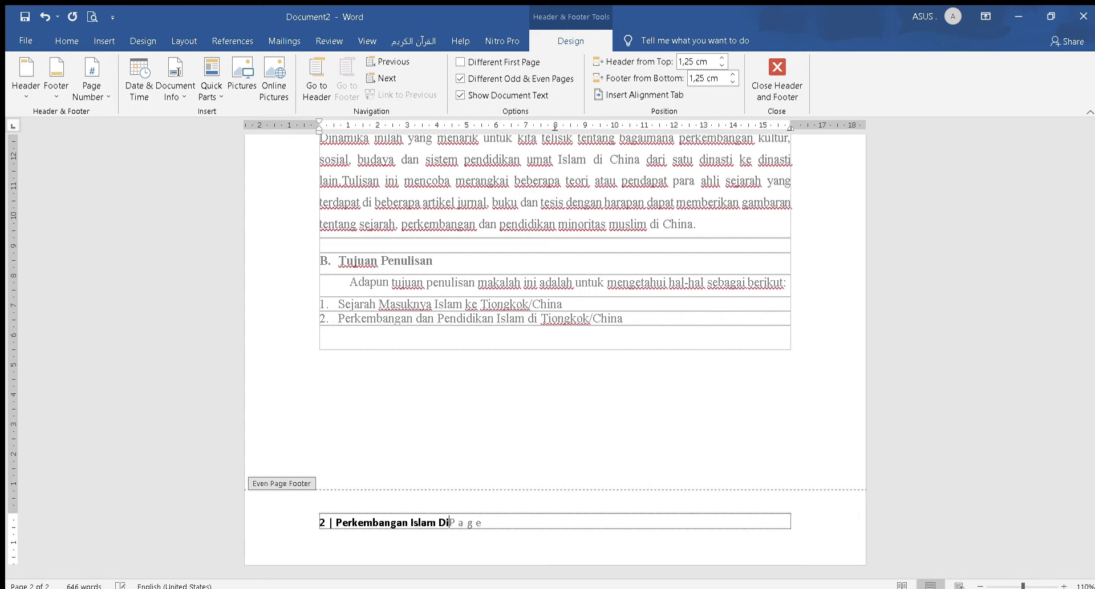
key("BackSpace")
key("BackSpace")
type("di Asia")
key("Delete")
key("Delete")
key("Delete")
Step: Remove the bold formatting from the entire even-page footer text, leaving no extra line below it
key("shift+Left")
key("shift+Left")
key("shift+Left")
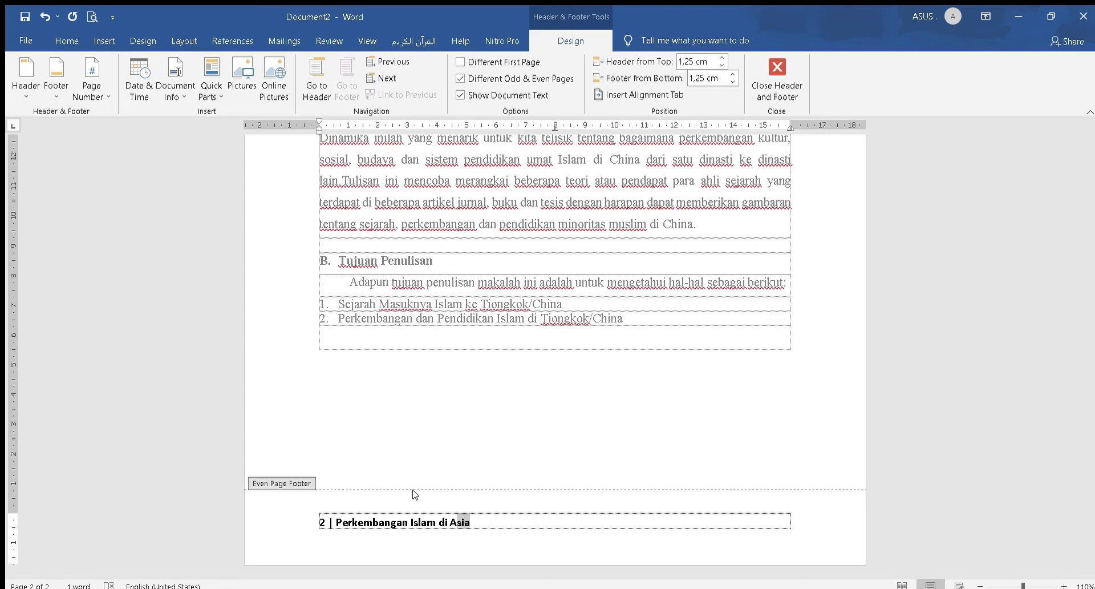
key("ctrl+a")
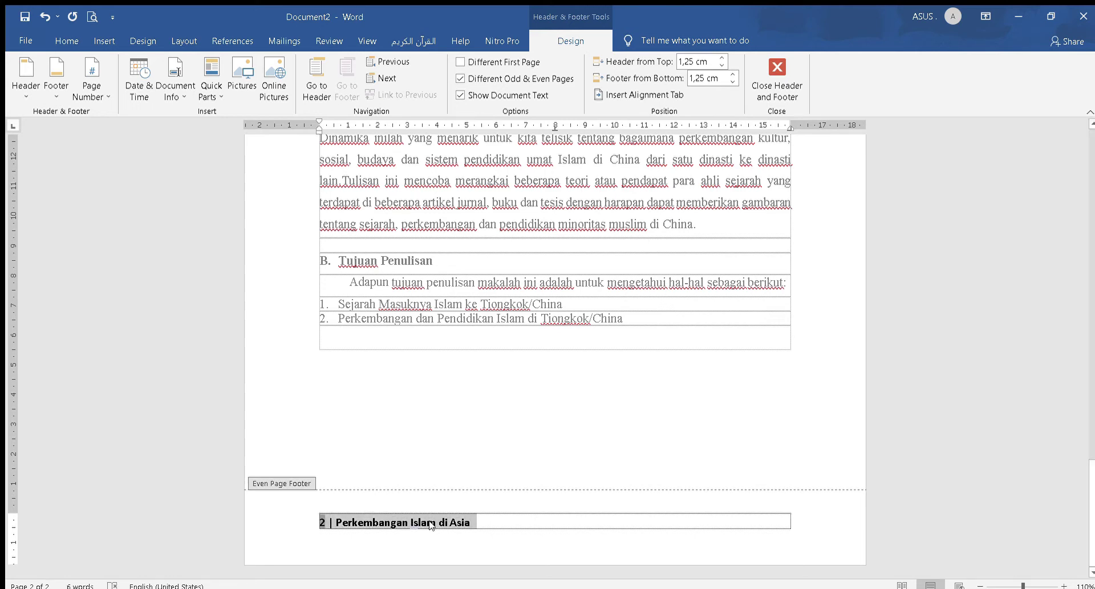
key("ctrl+b")
key("End")
key("Return")
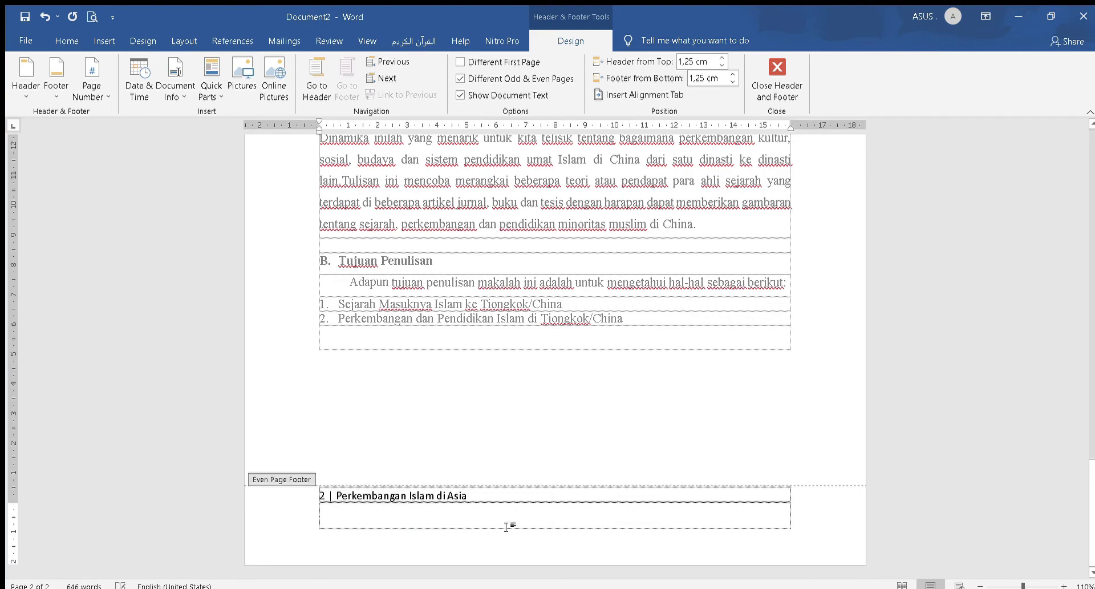
key("BackSpace")
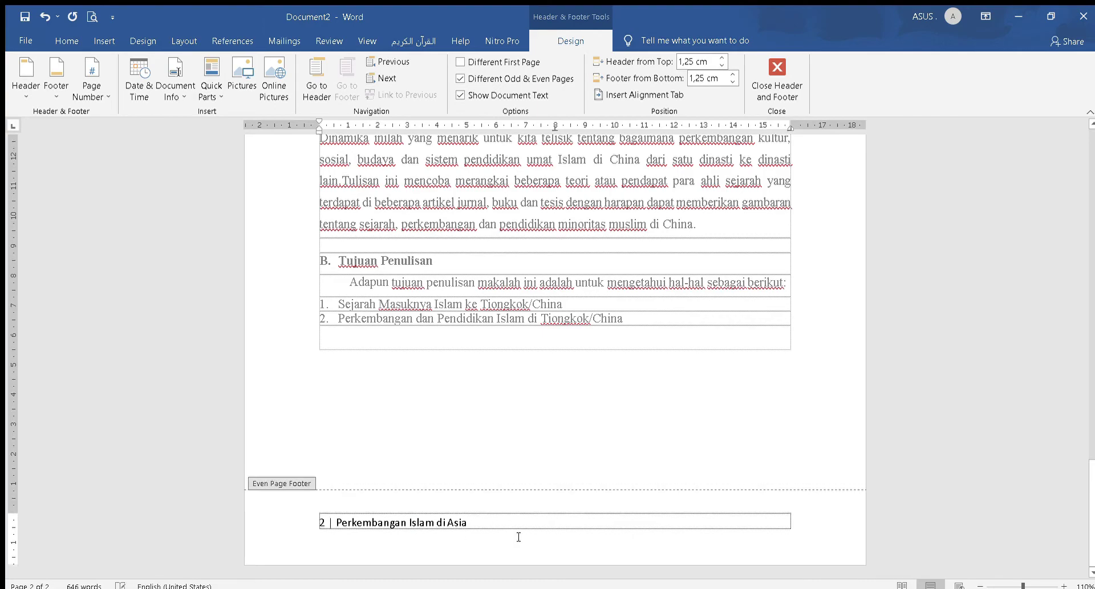
Step: Close header and footer editing and check the odd and even footers on both pages
scroll(719, 295, "up", 4)
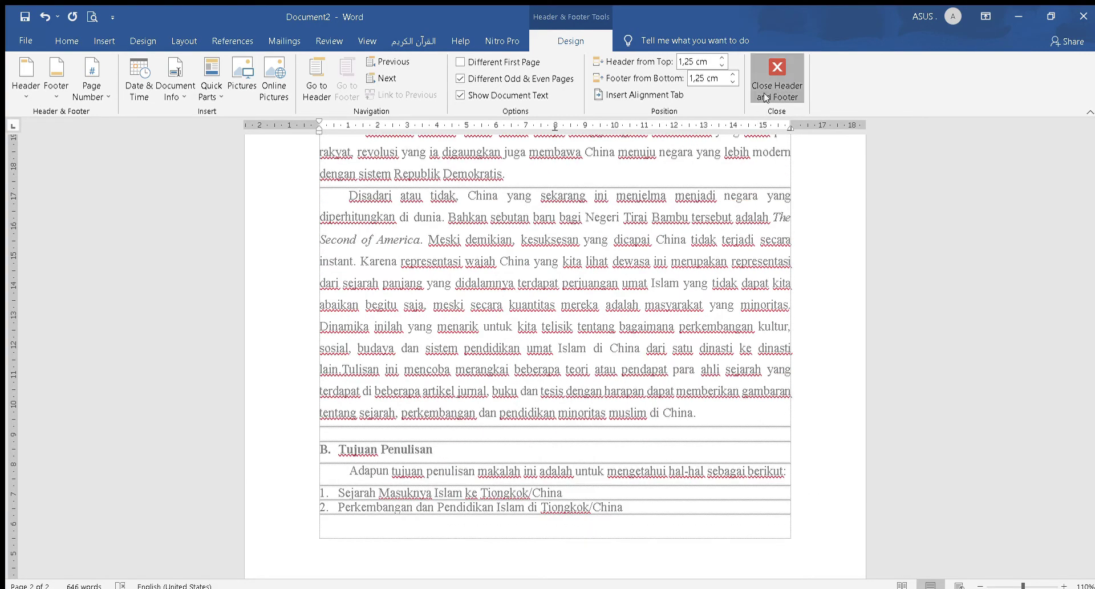
left_click(777, 77)
scroll(619, 388, "down", 3)
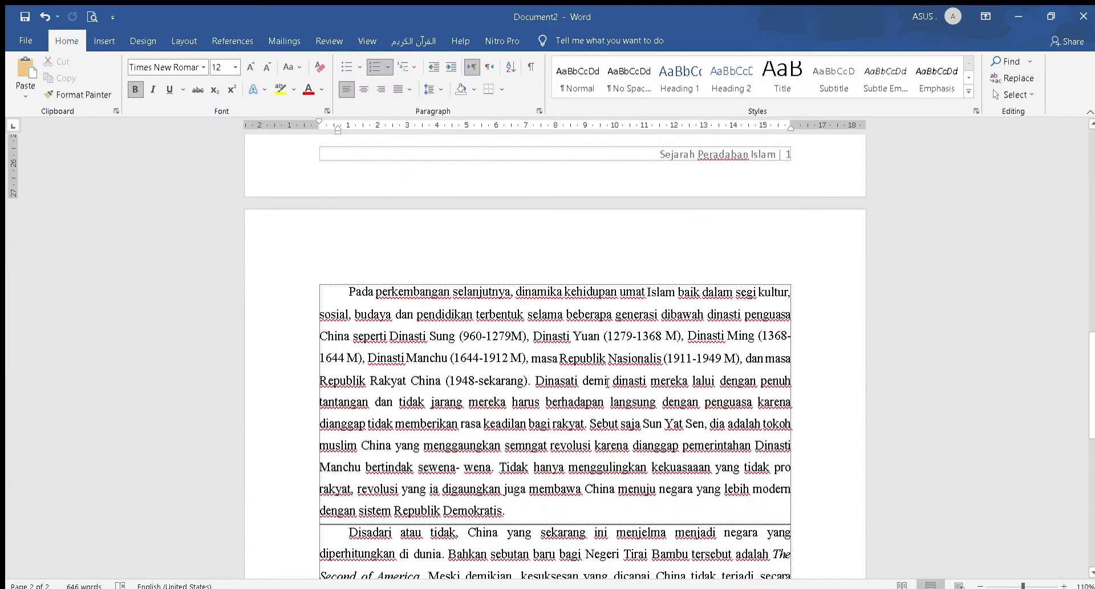
scroll(704, 320, "up", 2)
scroll(479, 397, "down", 8)
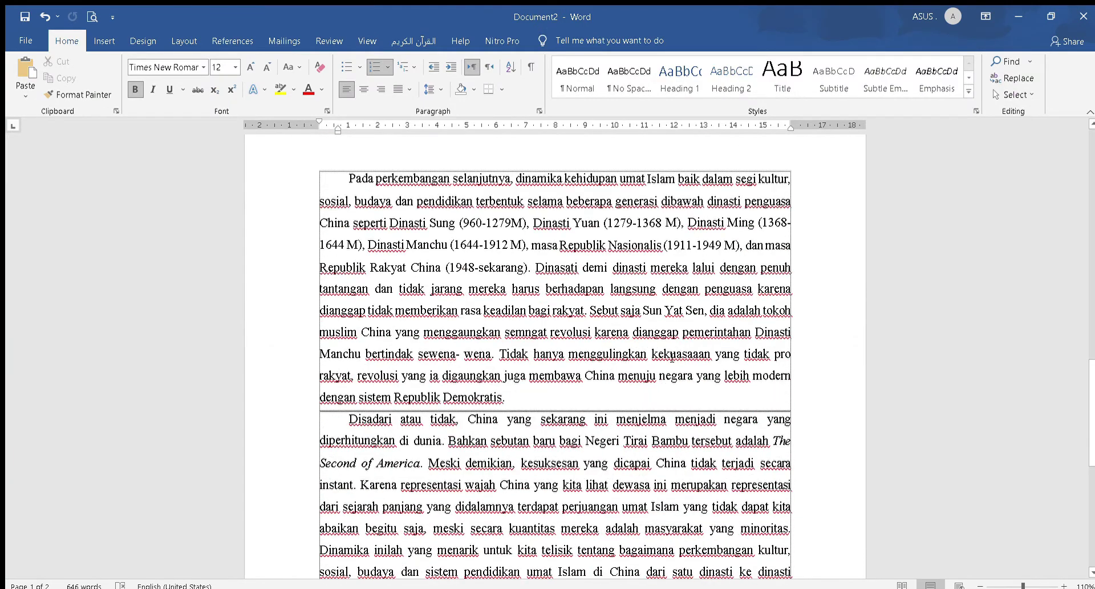